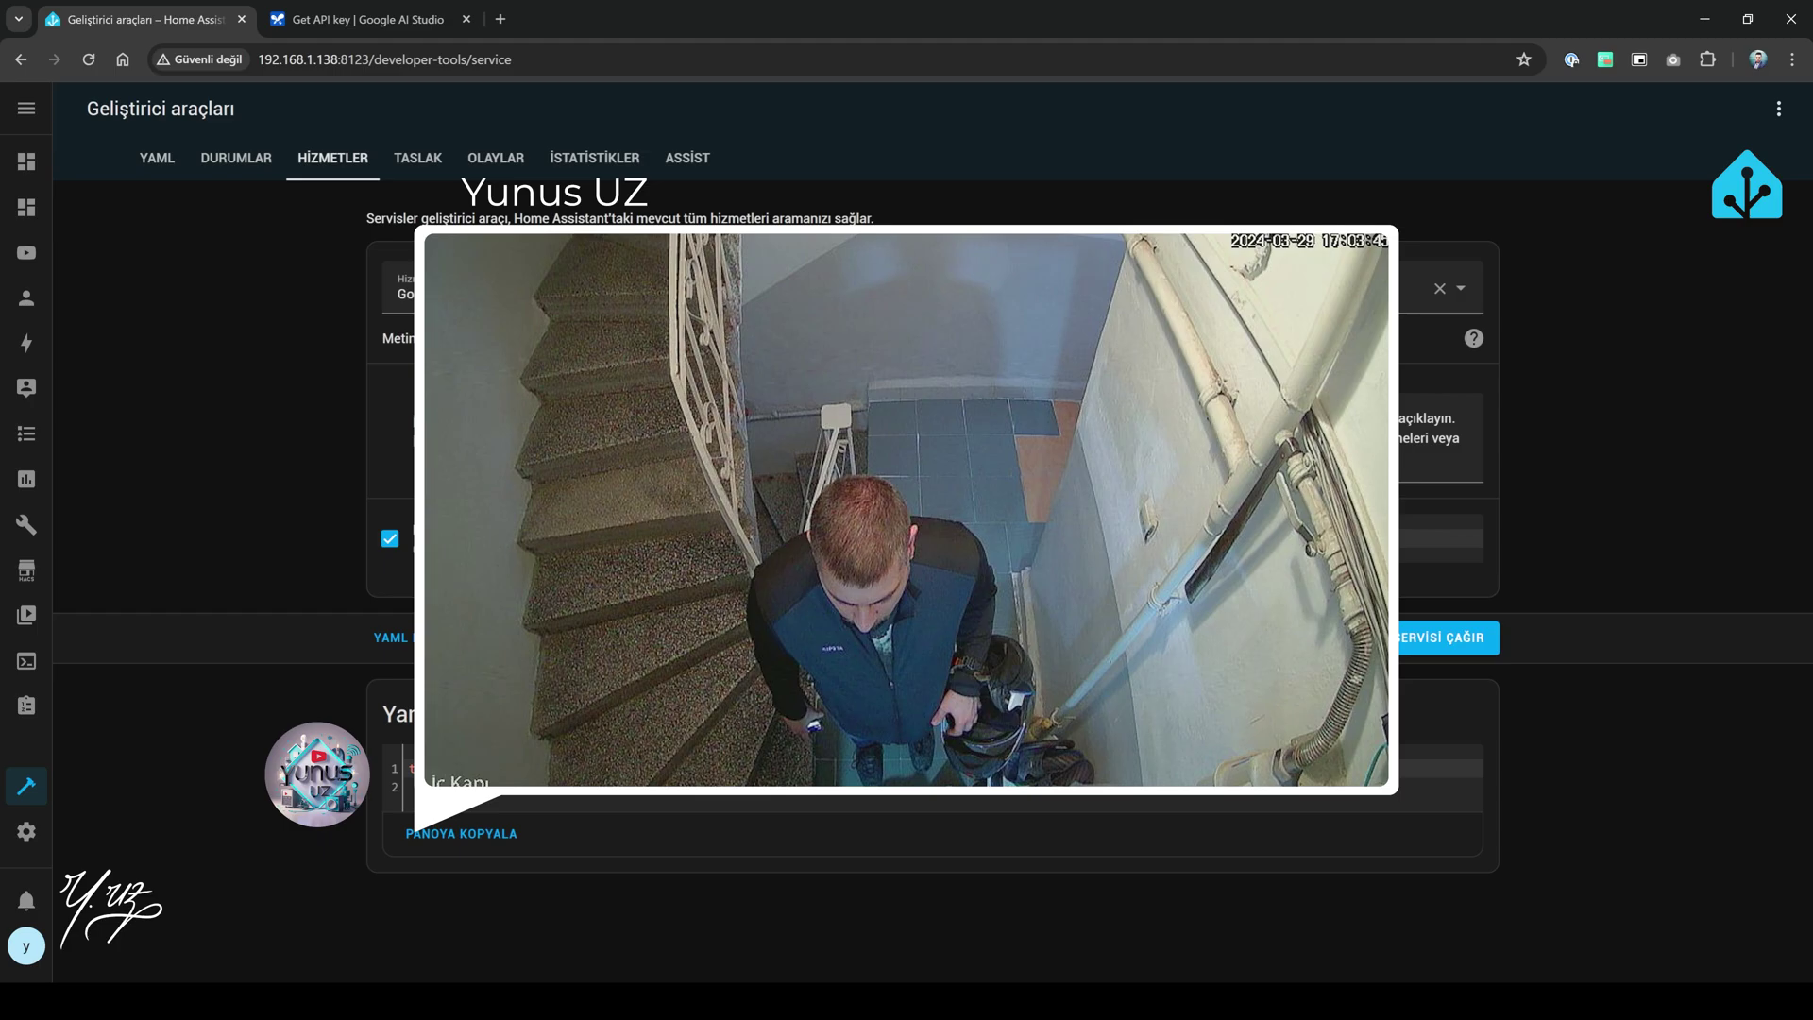
# Step: Call the Google Generative AI Conversation content service on the doorbell snapshots and on the garden image /media/photo/hareket.jpg
pyautogui.click(1449, 642)
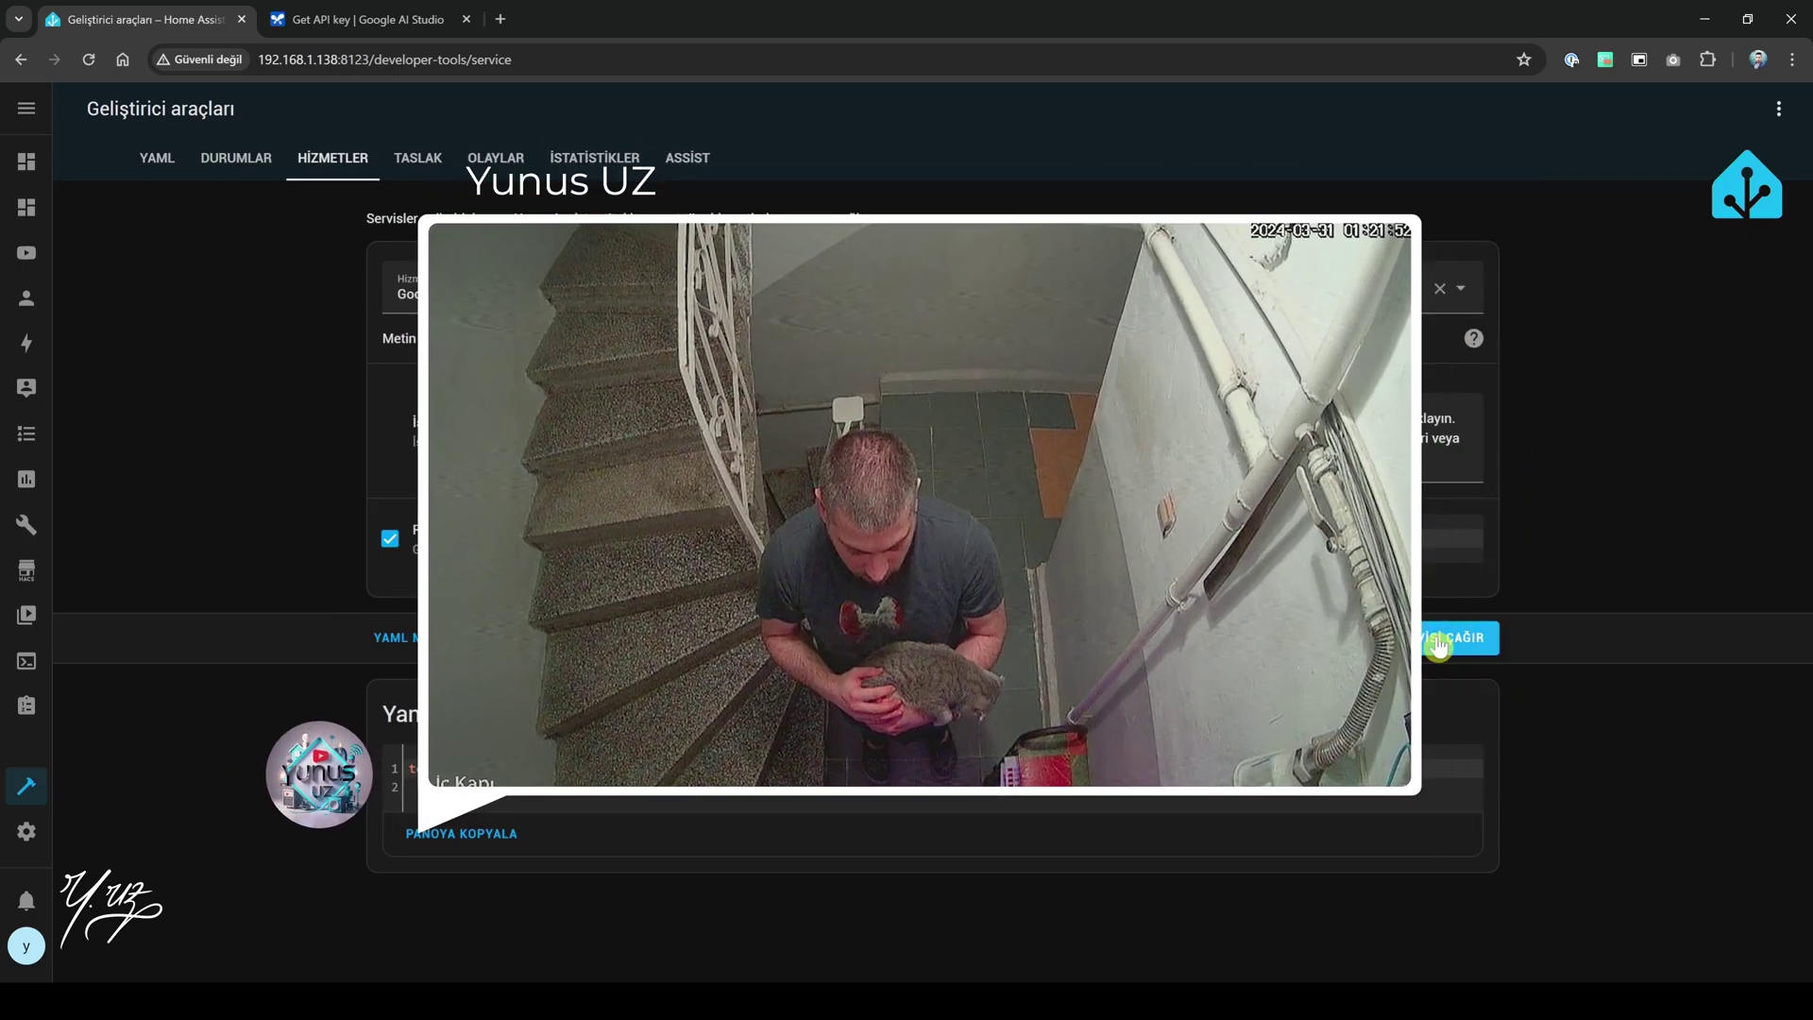
pyautogui.click(1438, 642)
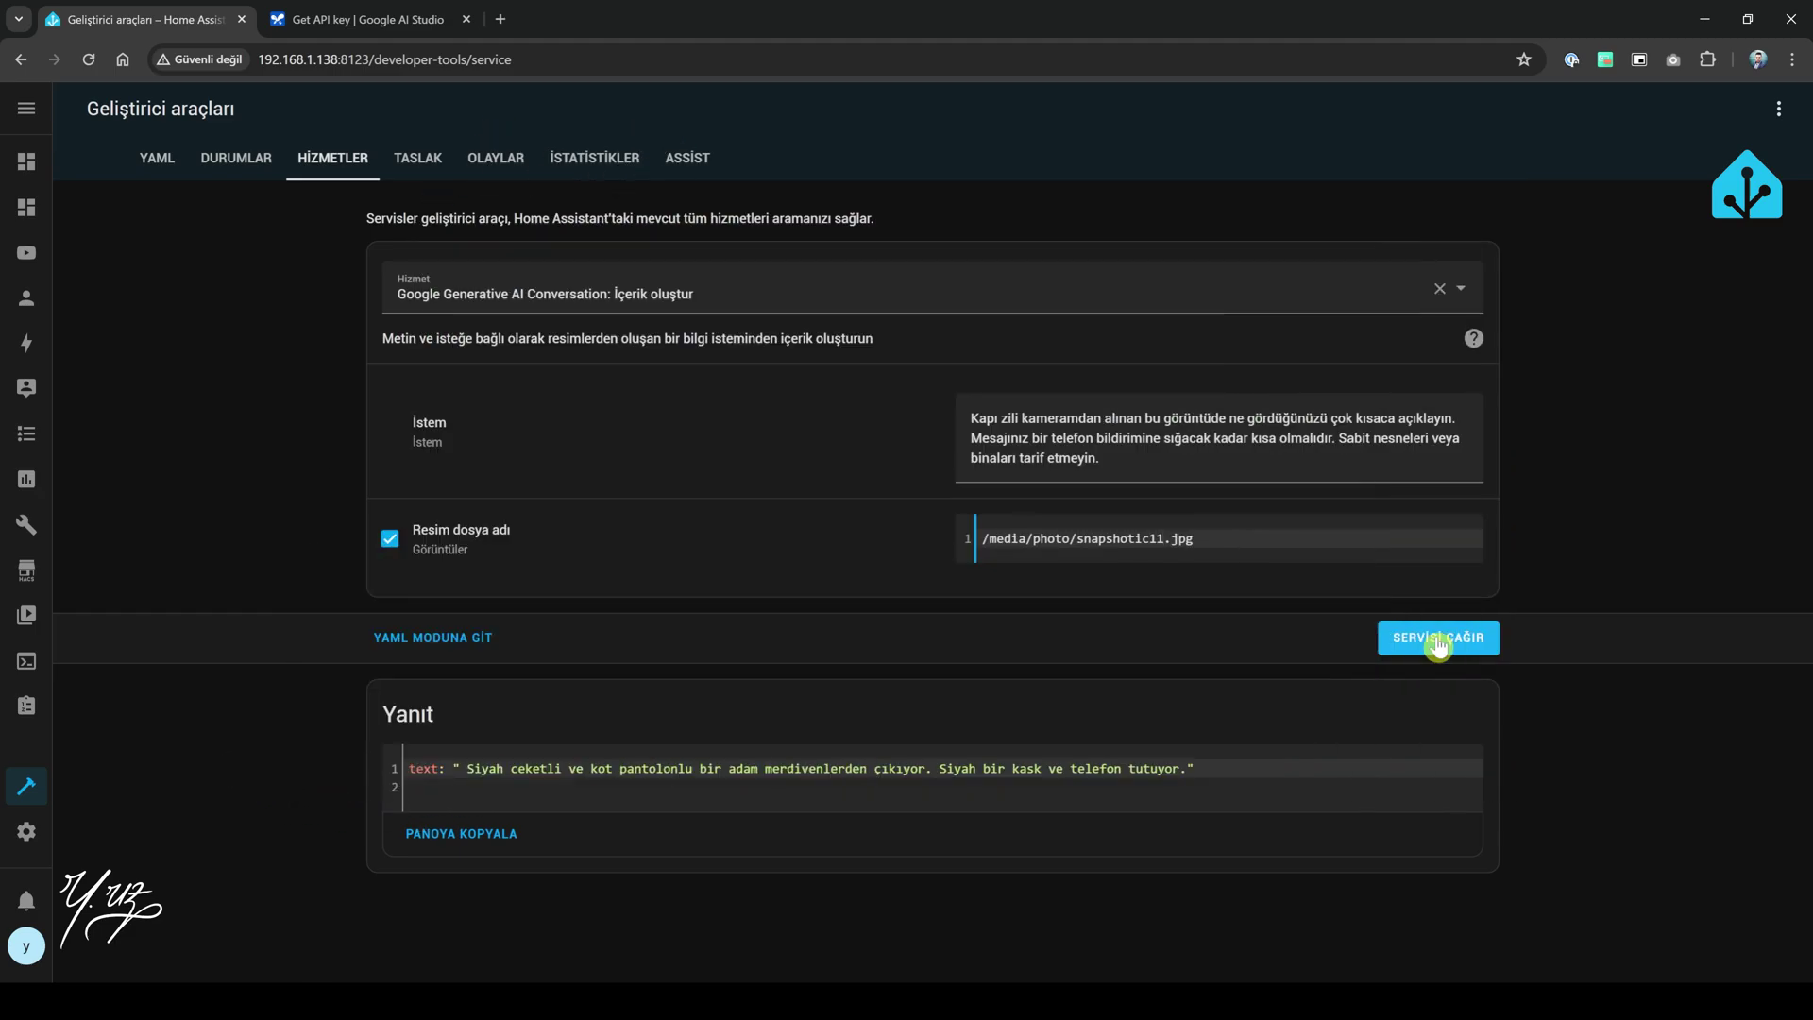
pyautogui.click(1438, 640)
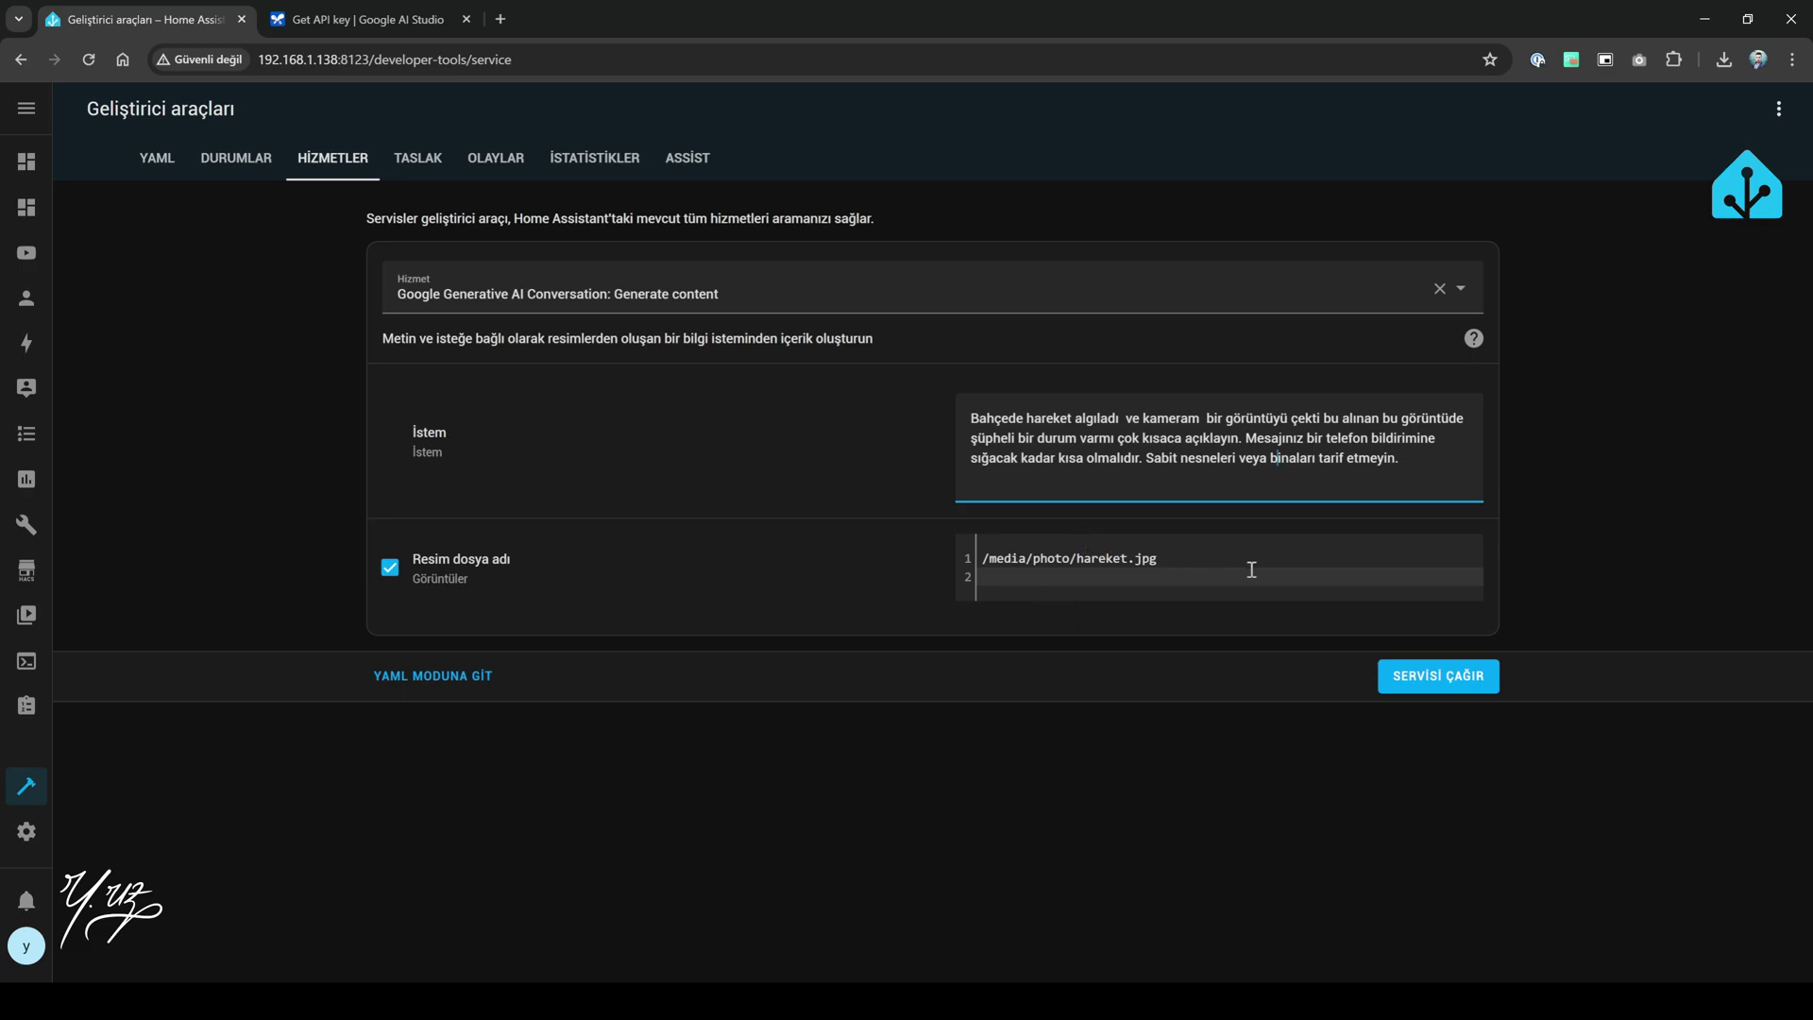
pyautogui.click(1443, 678)
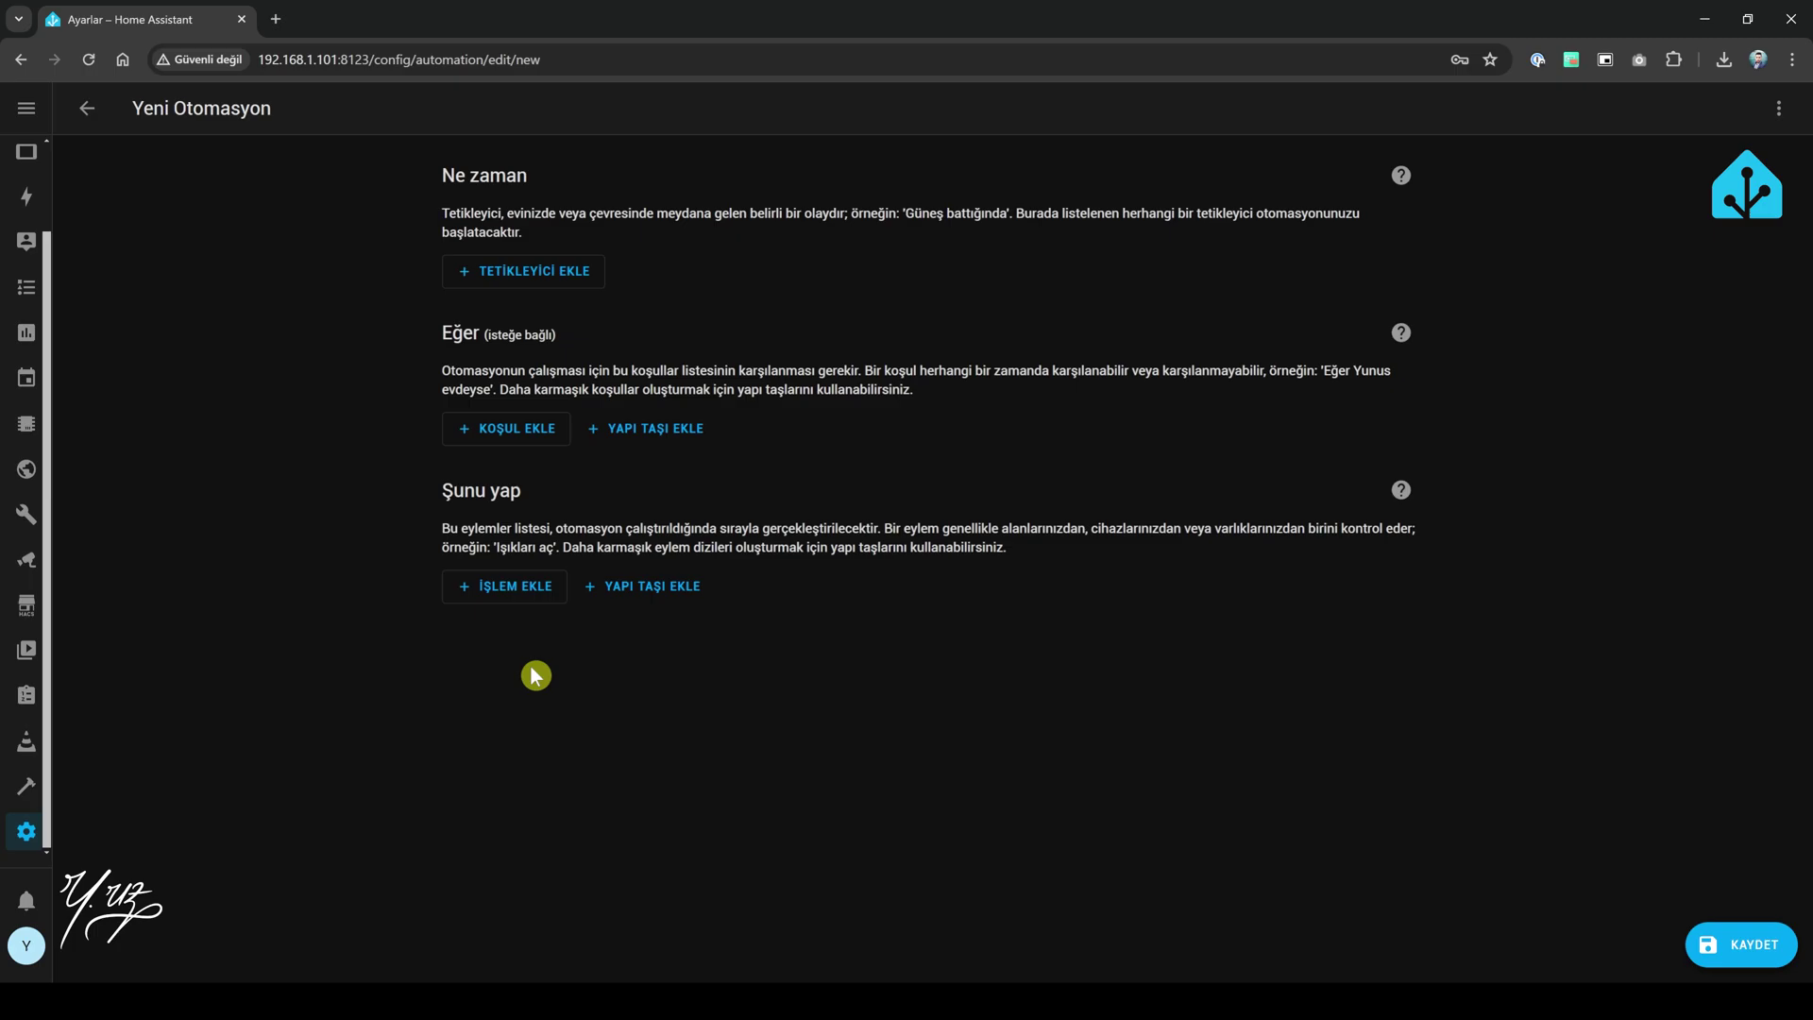
# Step: Add a device trigger to the new automation for Dış Zil Butonu with the event "Düğme" basıldı
pyautogui.click(527, 274)
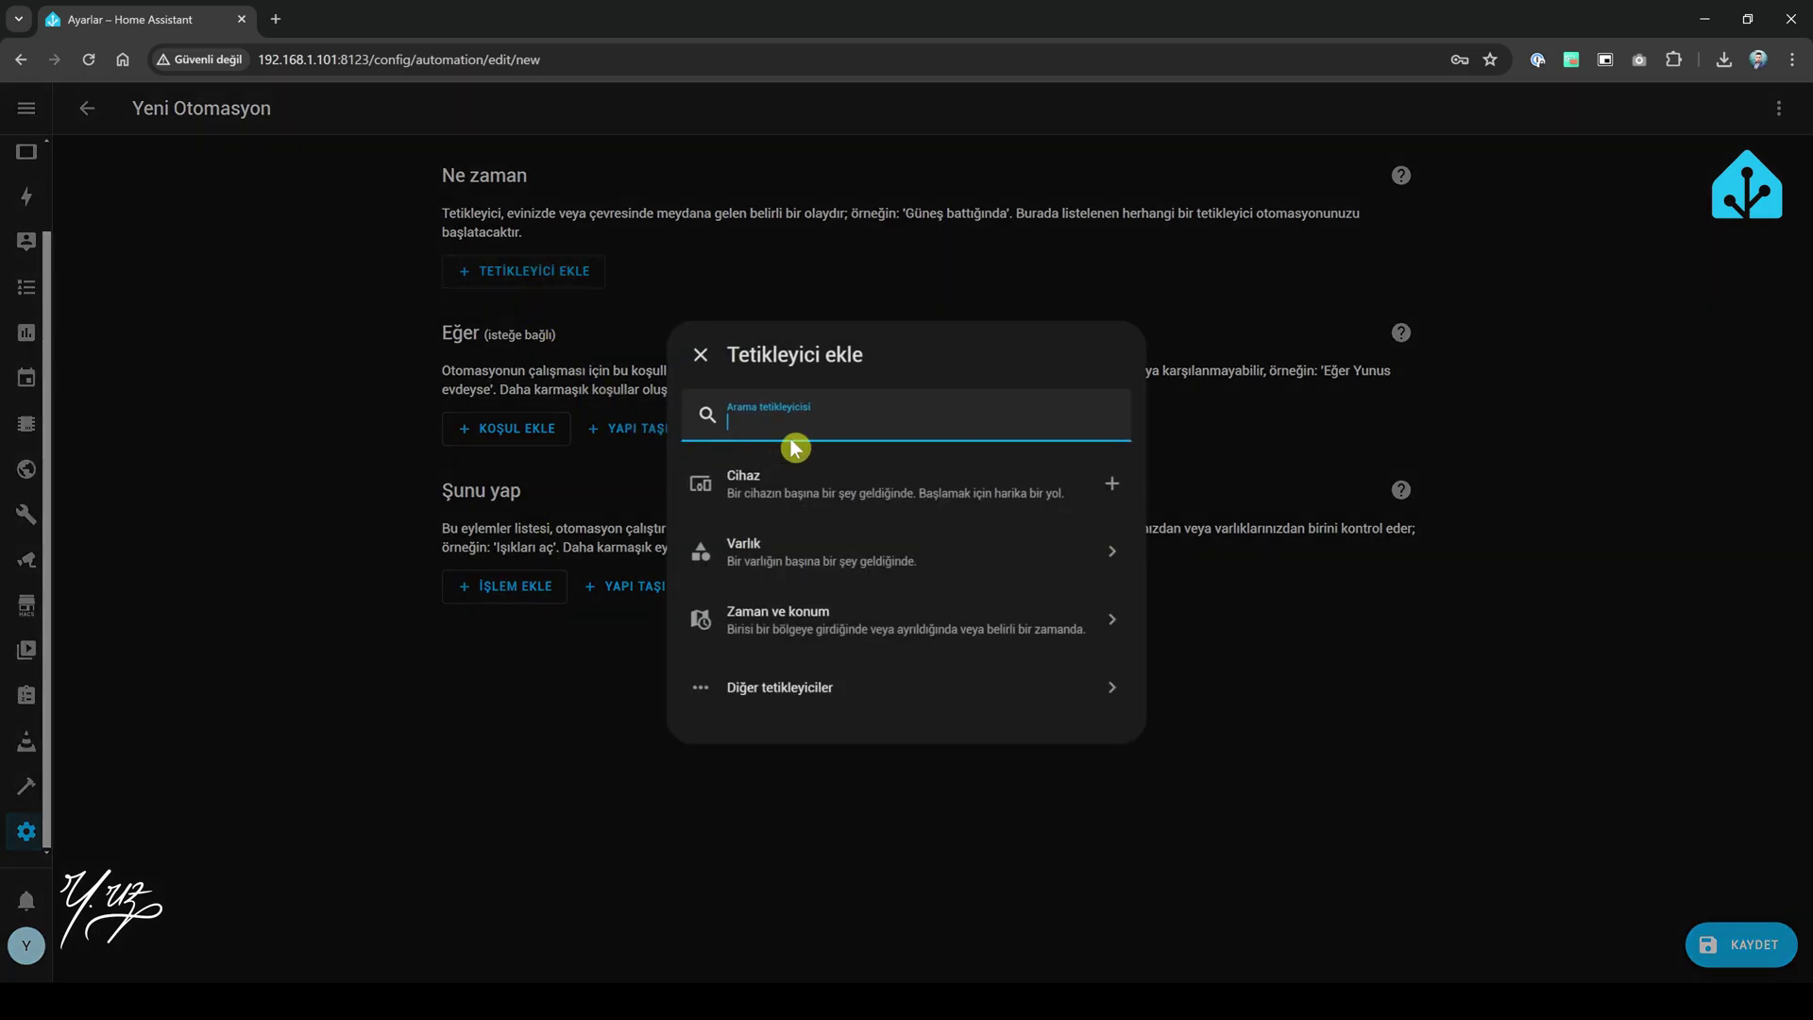
pyautogui.click(810, 479)
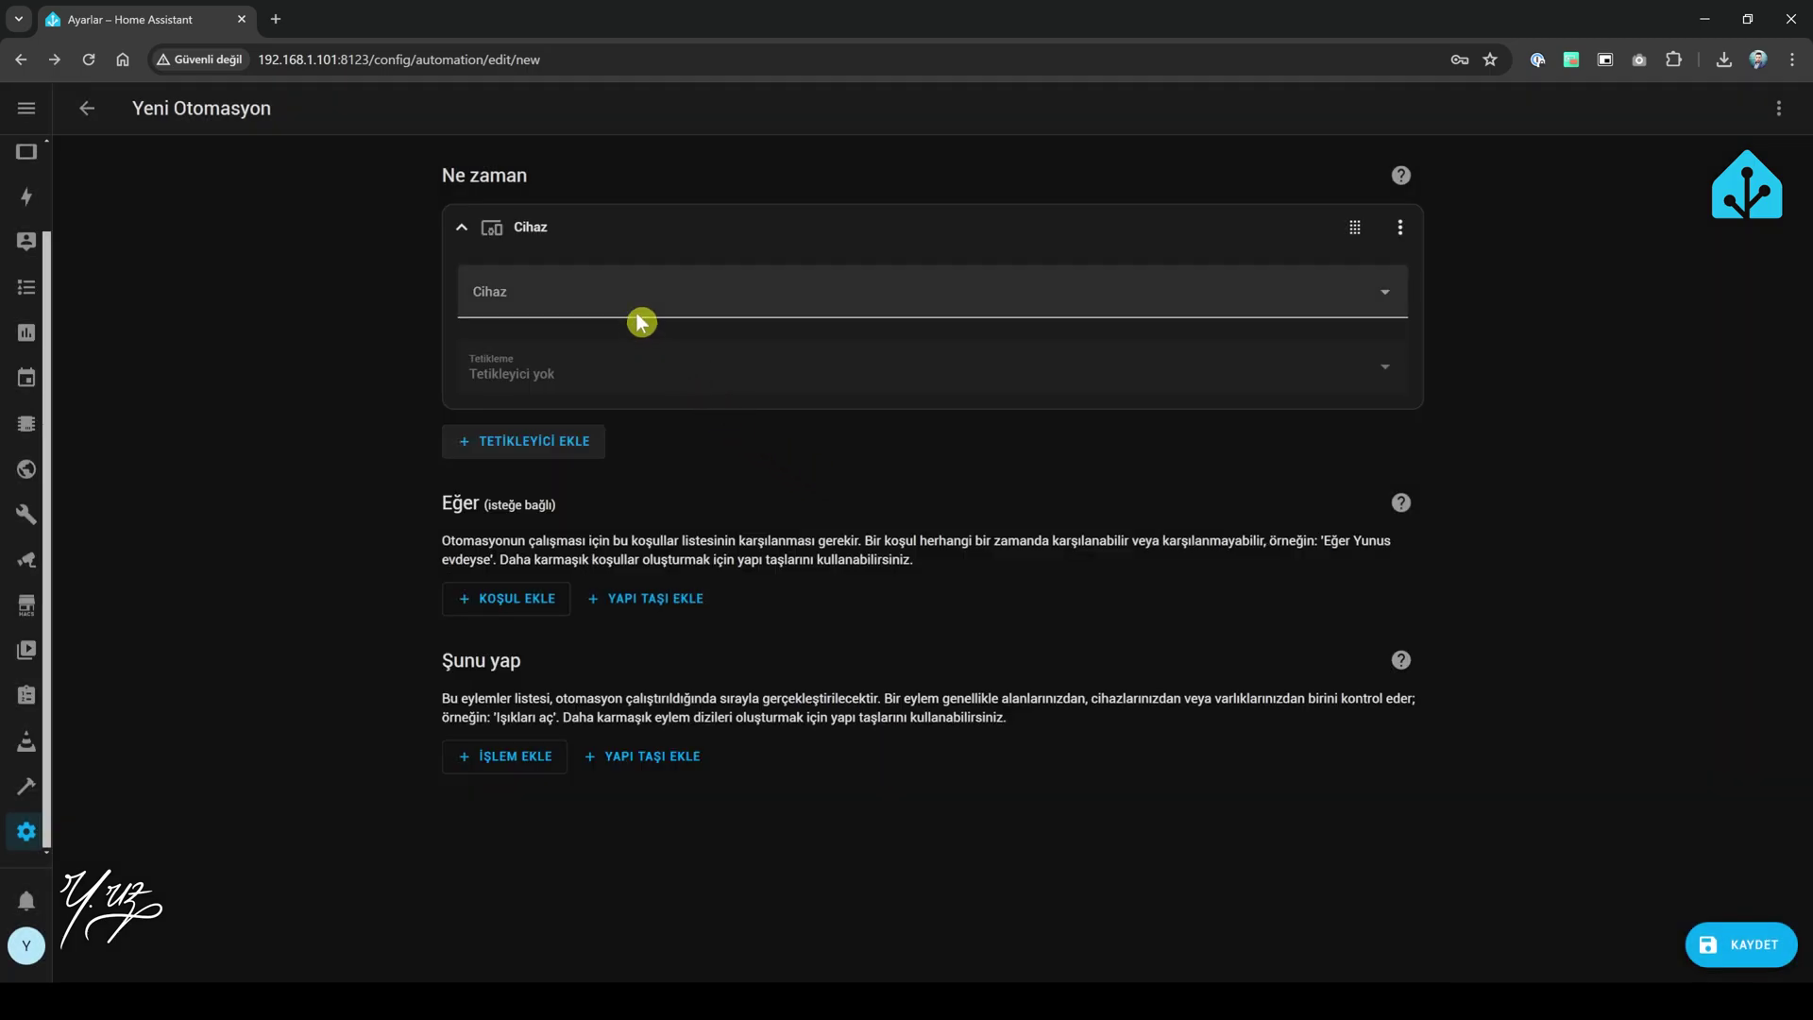
pyautogui.click(636, 308)
pyautogui.write('dış')
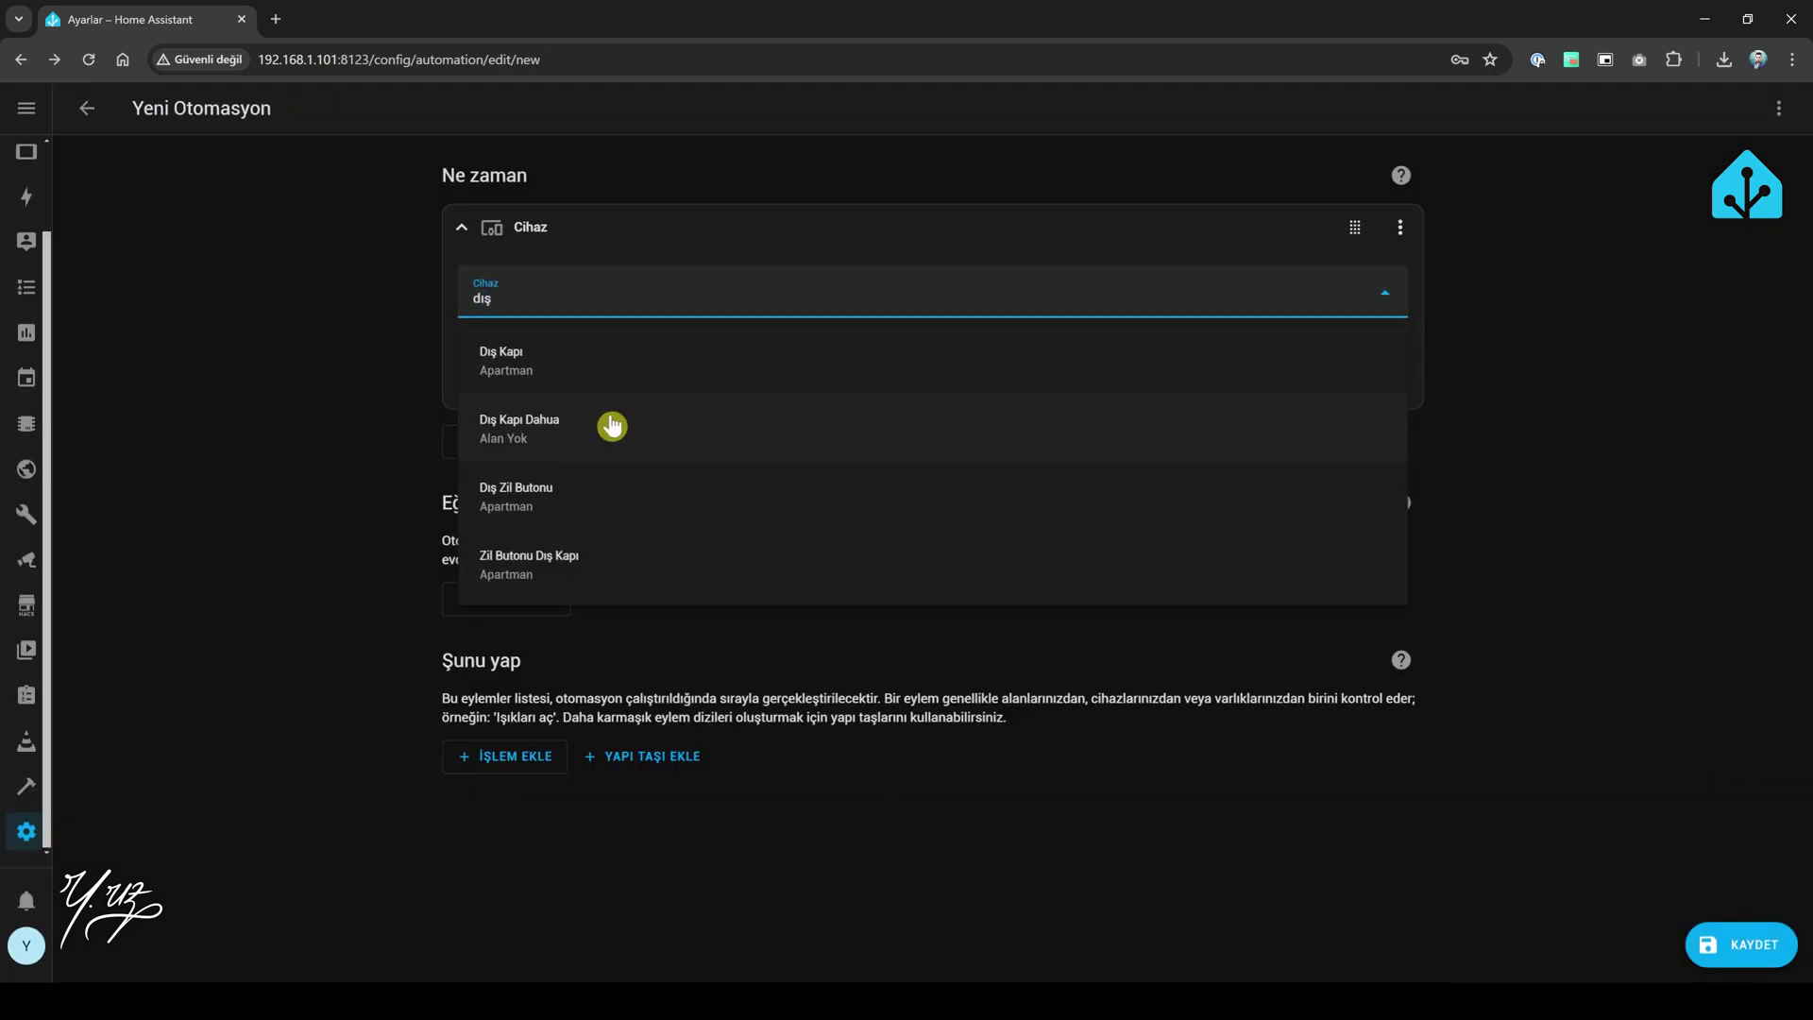
pyautogui.click(593, 512)
pyautogui.click(567, 378)
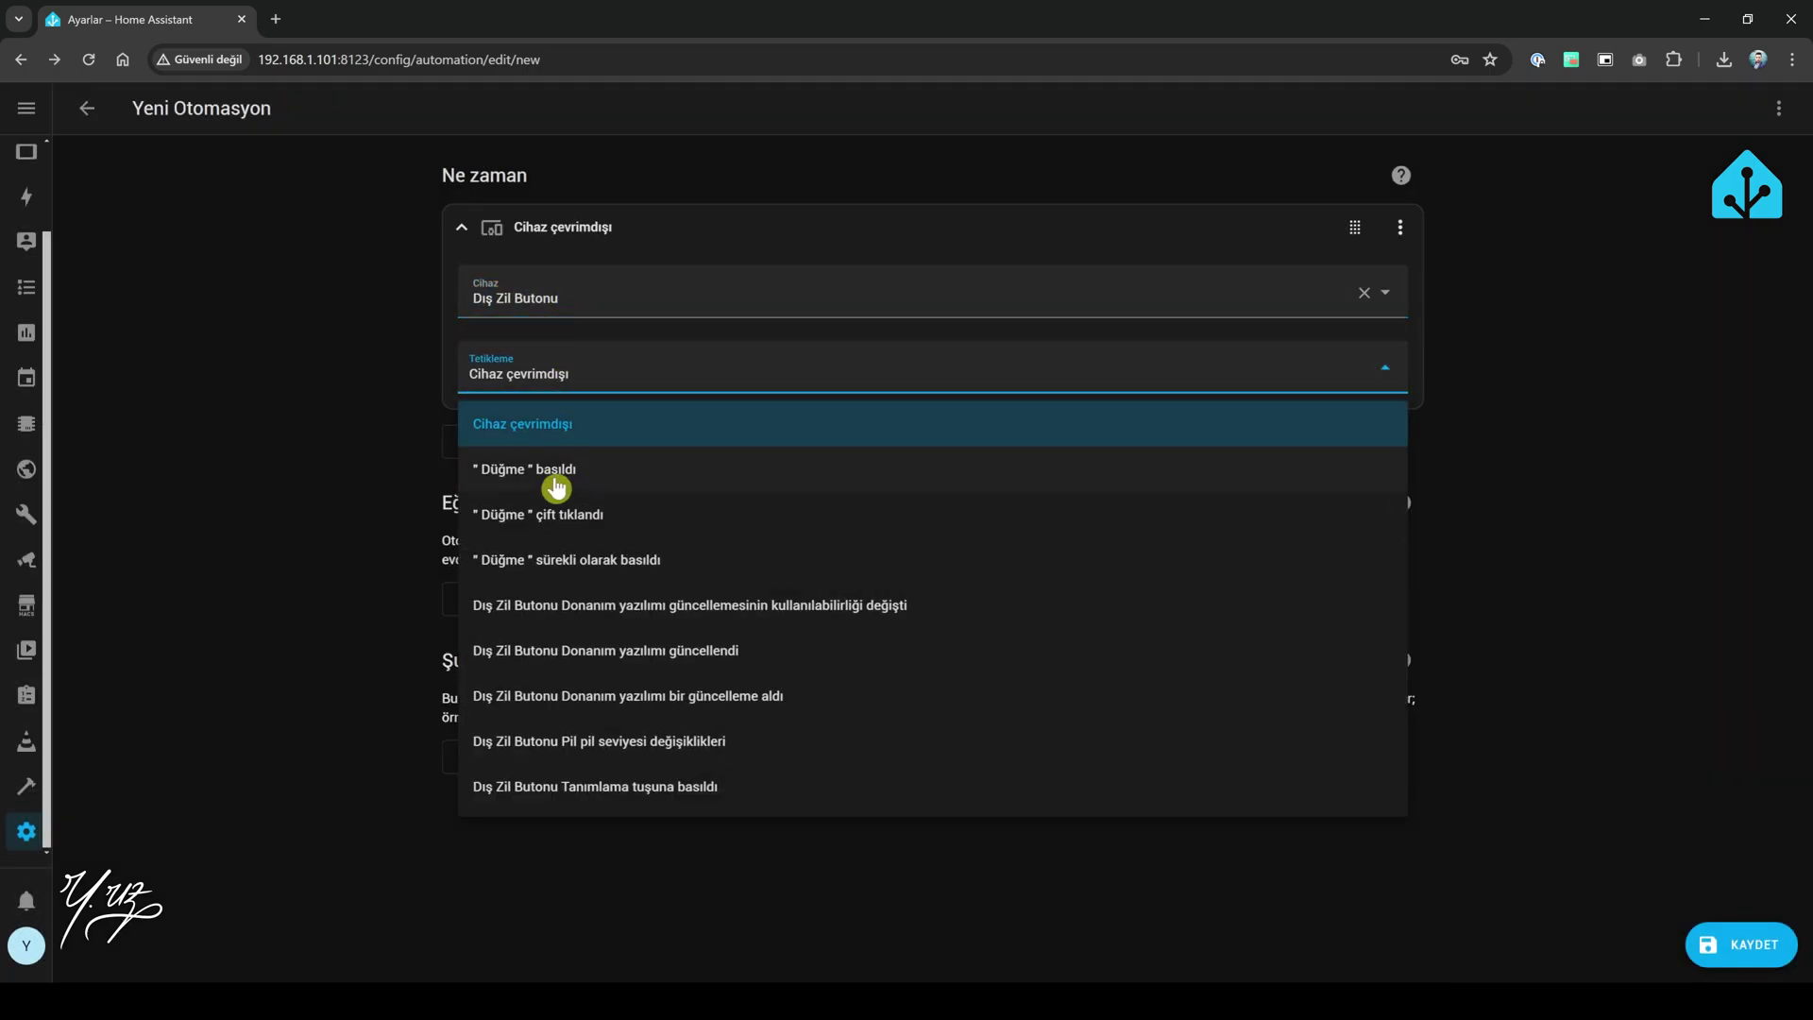
pyautogui.click(557, 472)
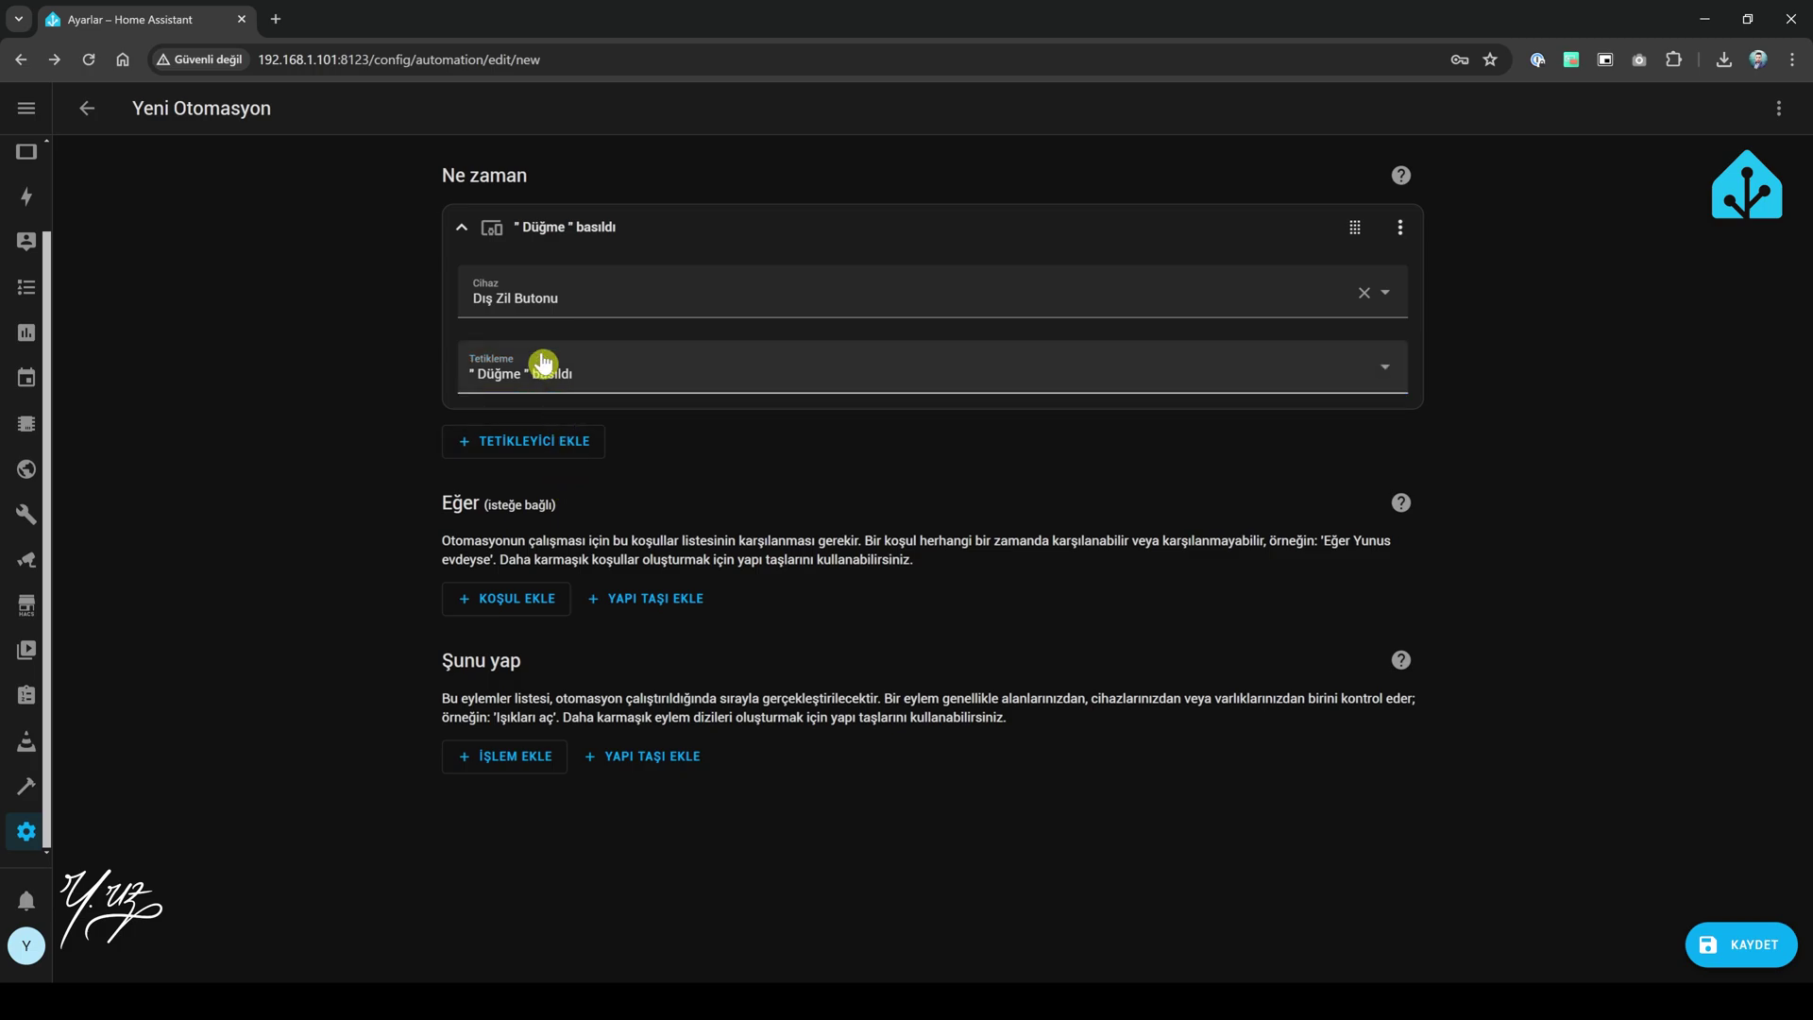
pyautogui.click(461, 226)
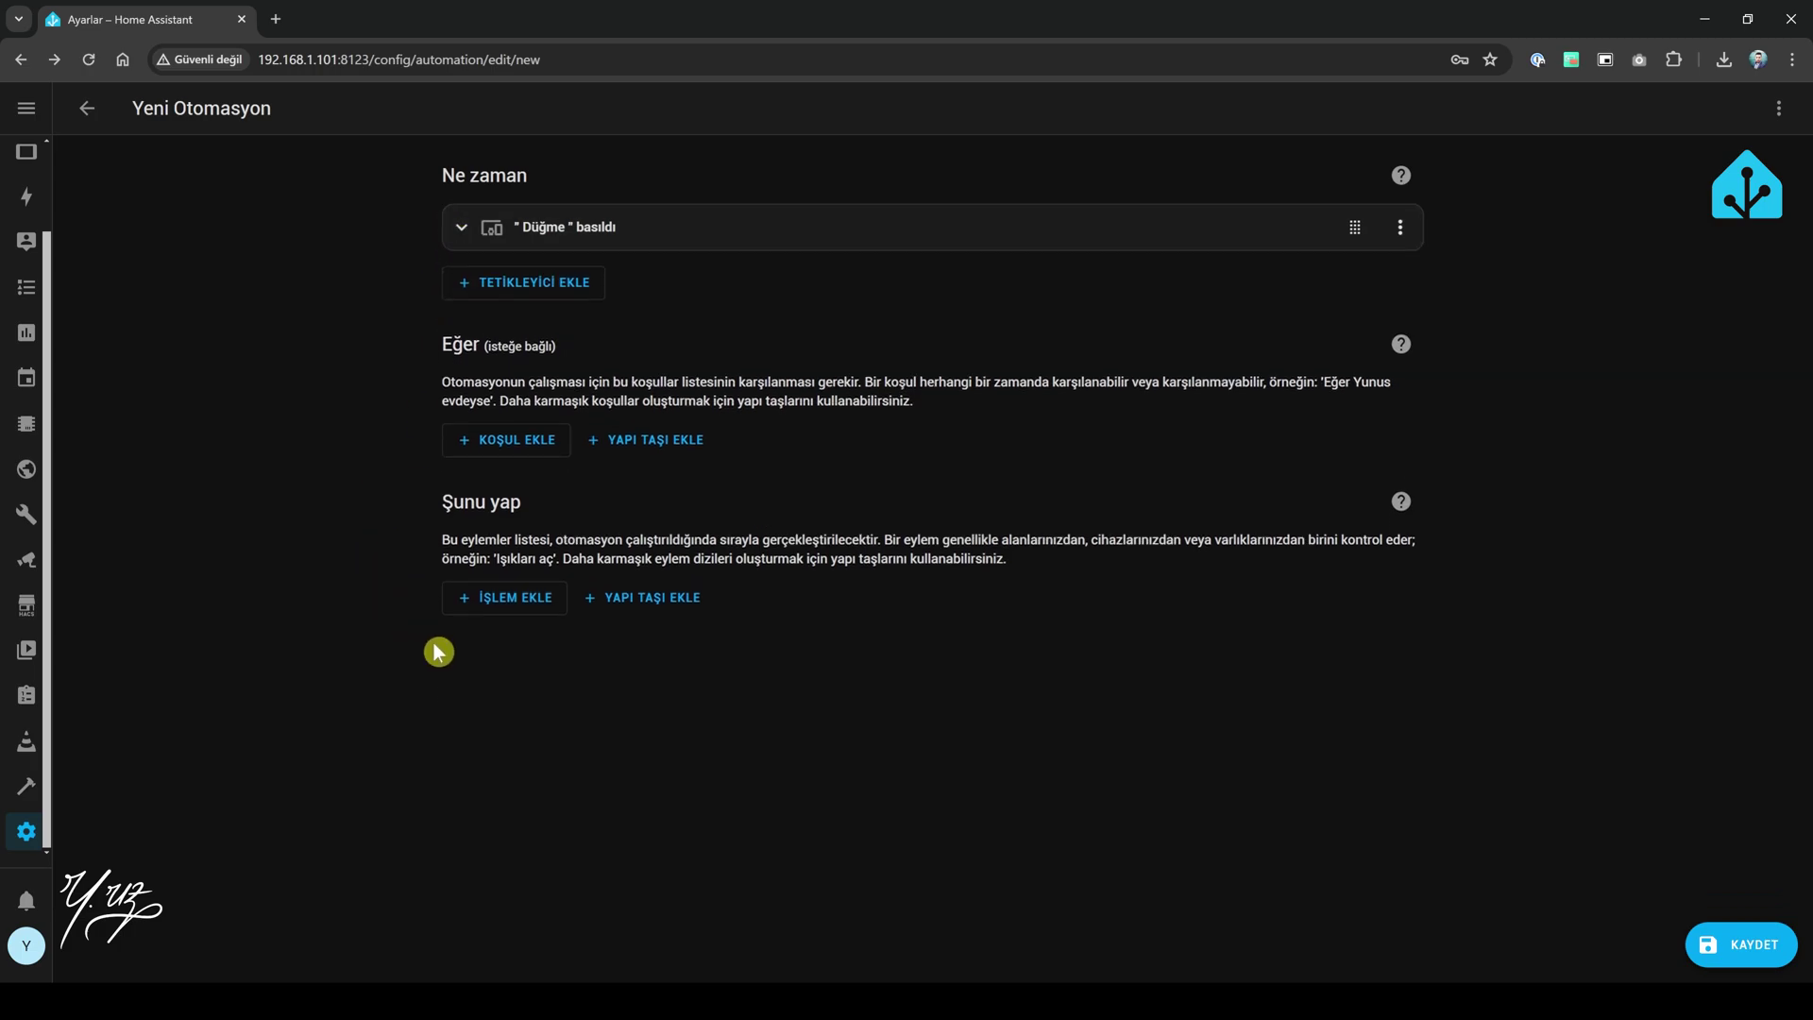
# Step: Add a camera snapshot action (Anlık görüntü alın) targeting the entity Dış Kapı Dahua Main
pyautogui.click(503, 598)
pyautogui.scroll(-2, 859, 666)
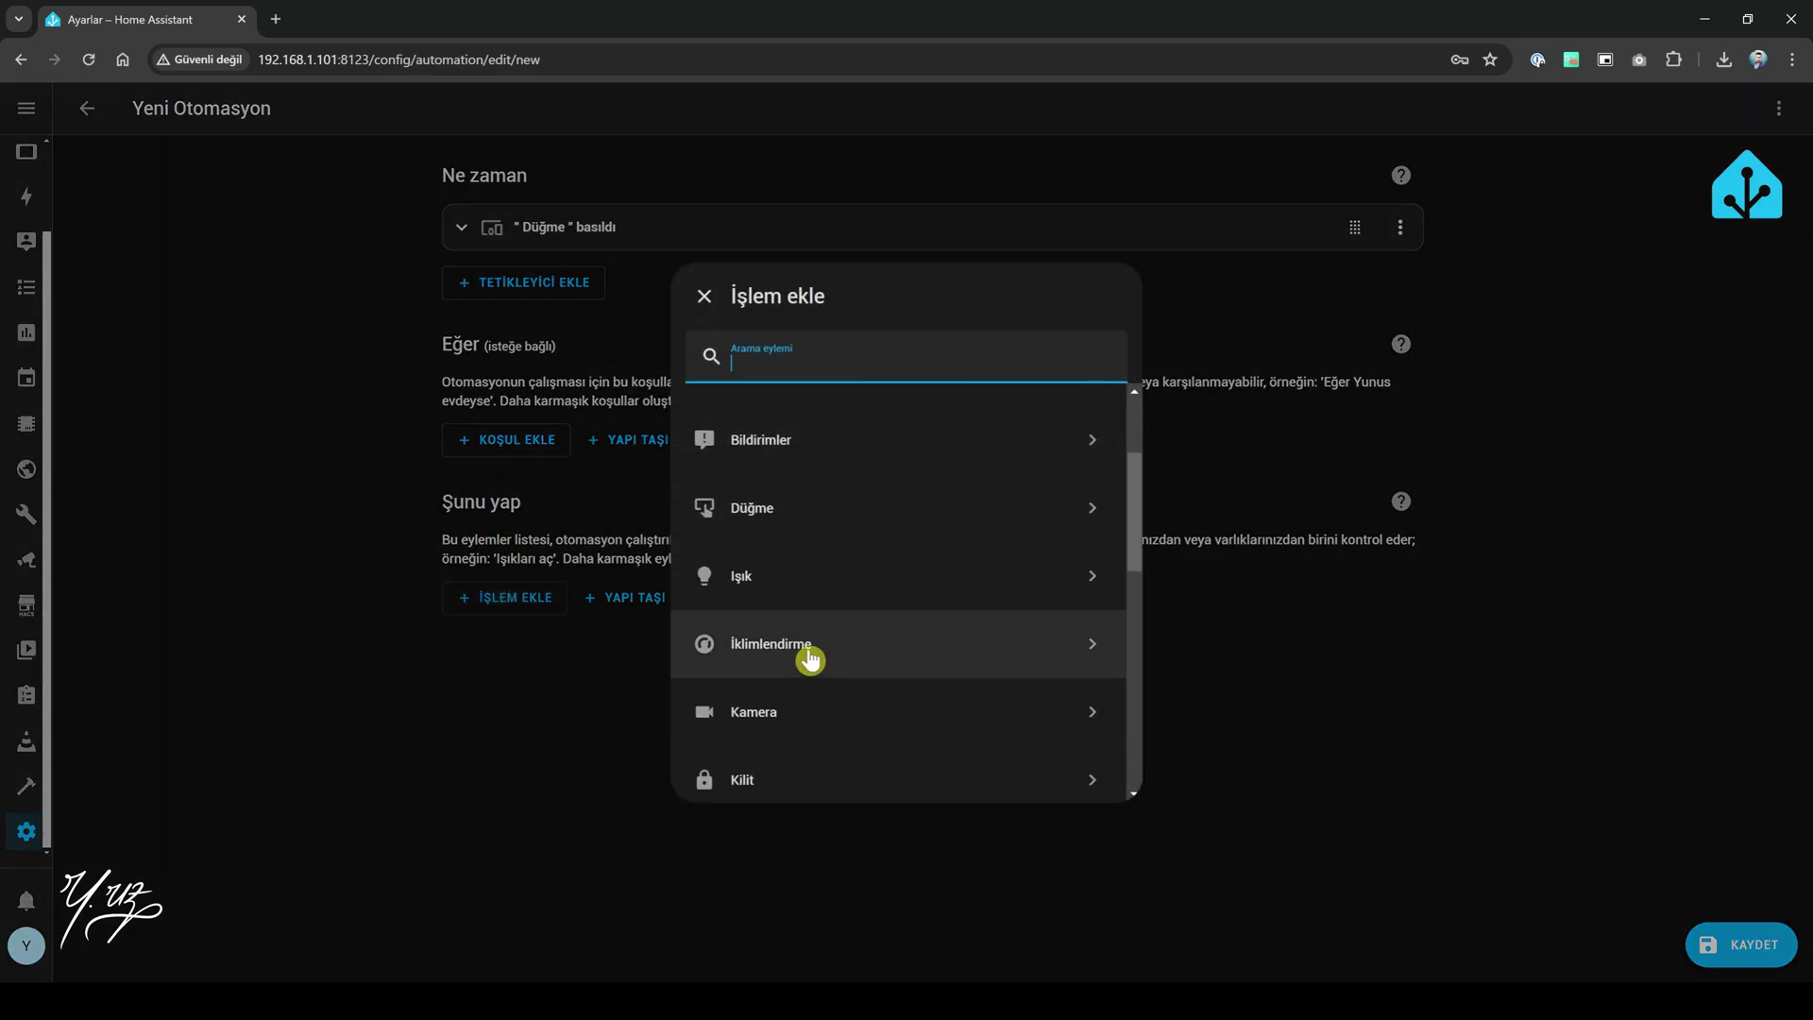
pyautogui.click(755, 716)
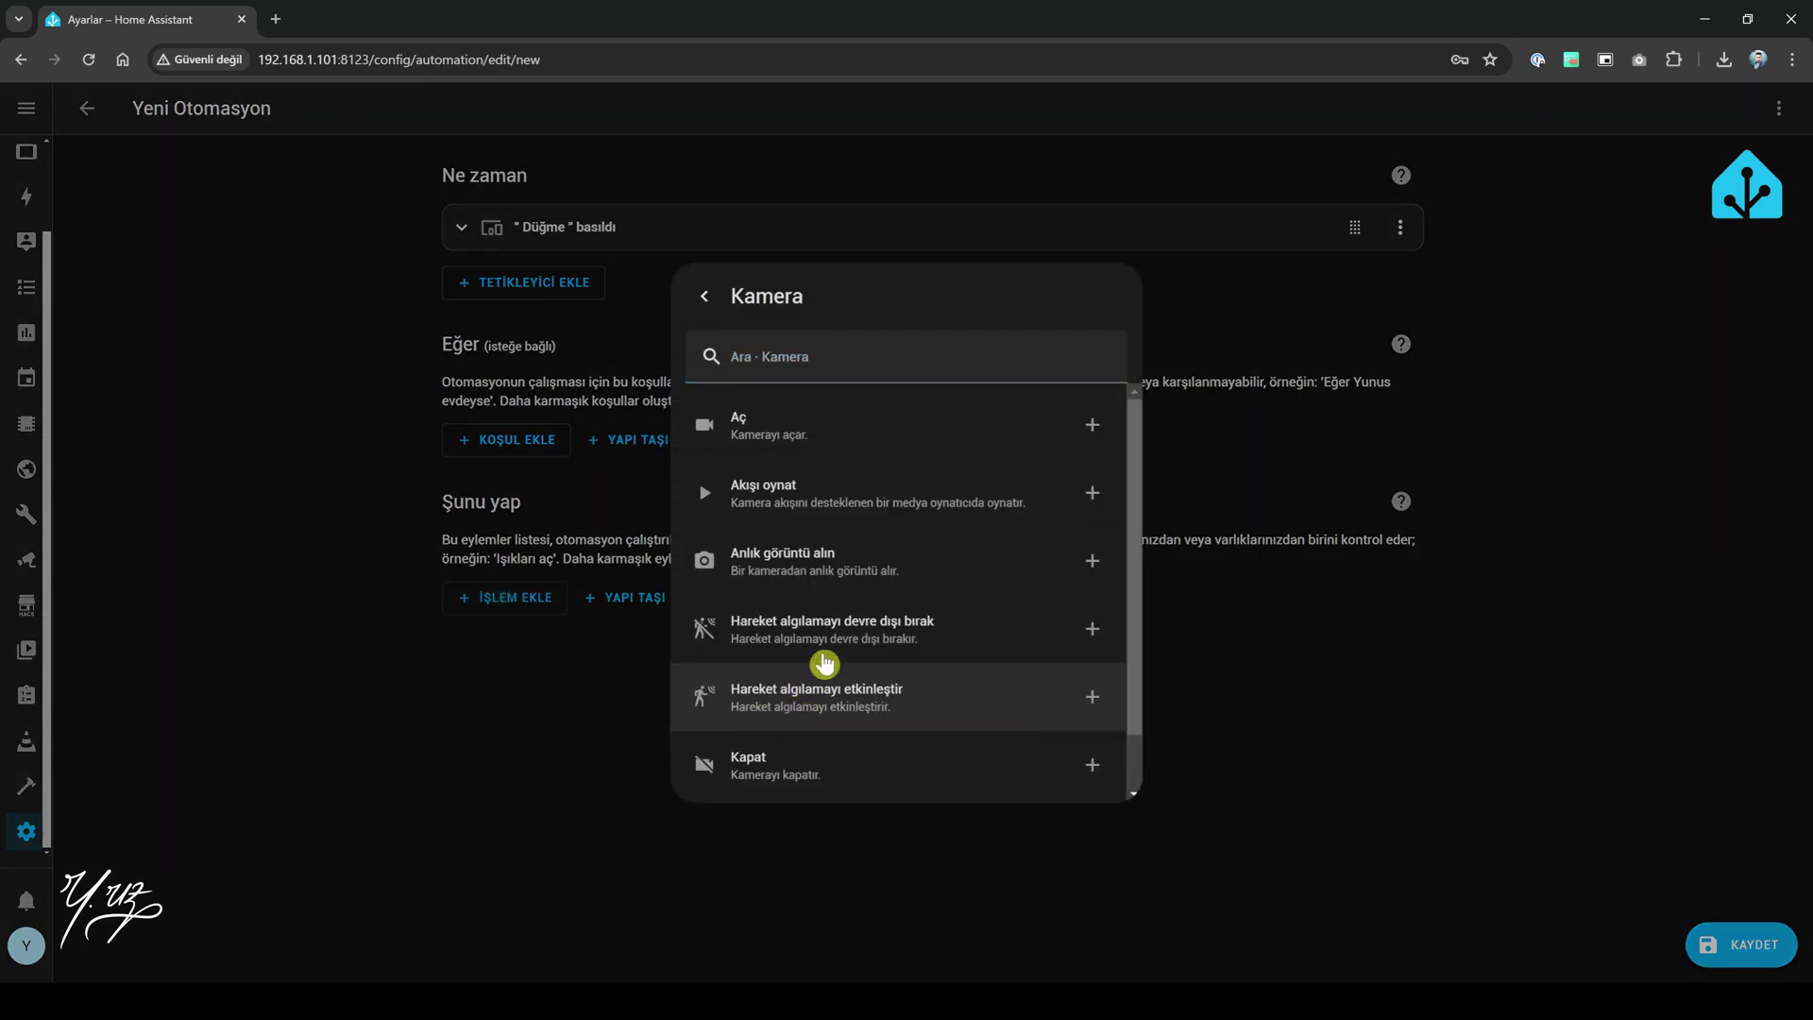
pyautogui.click(823, 573)
pyautogui.click(1194, 737)
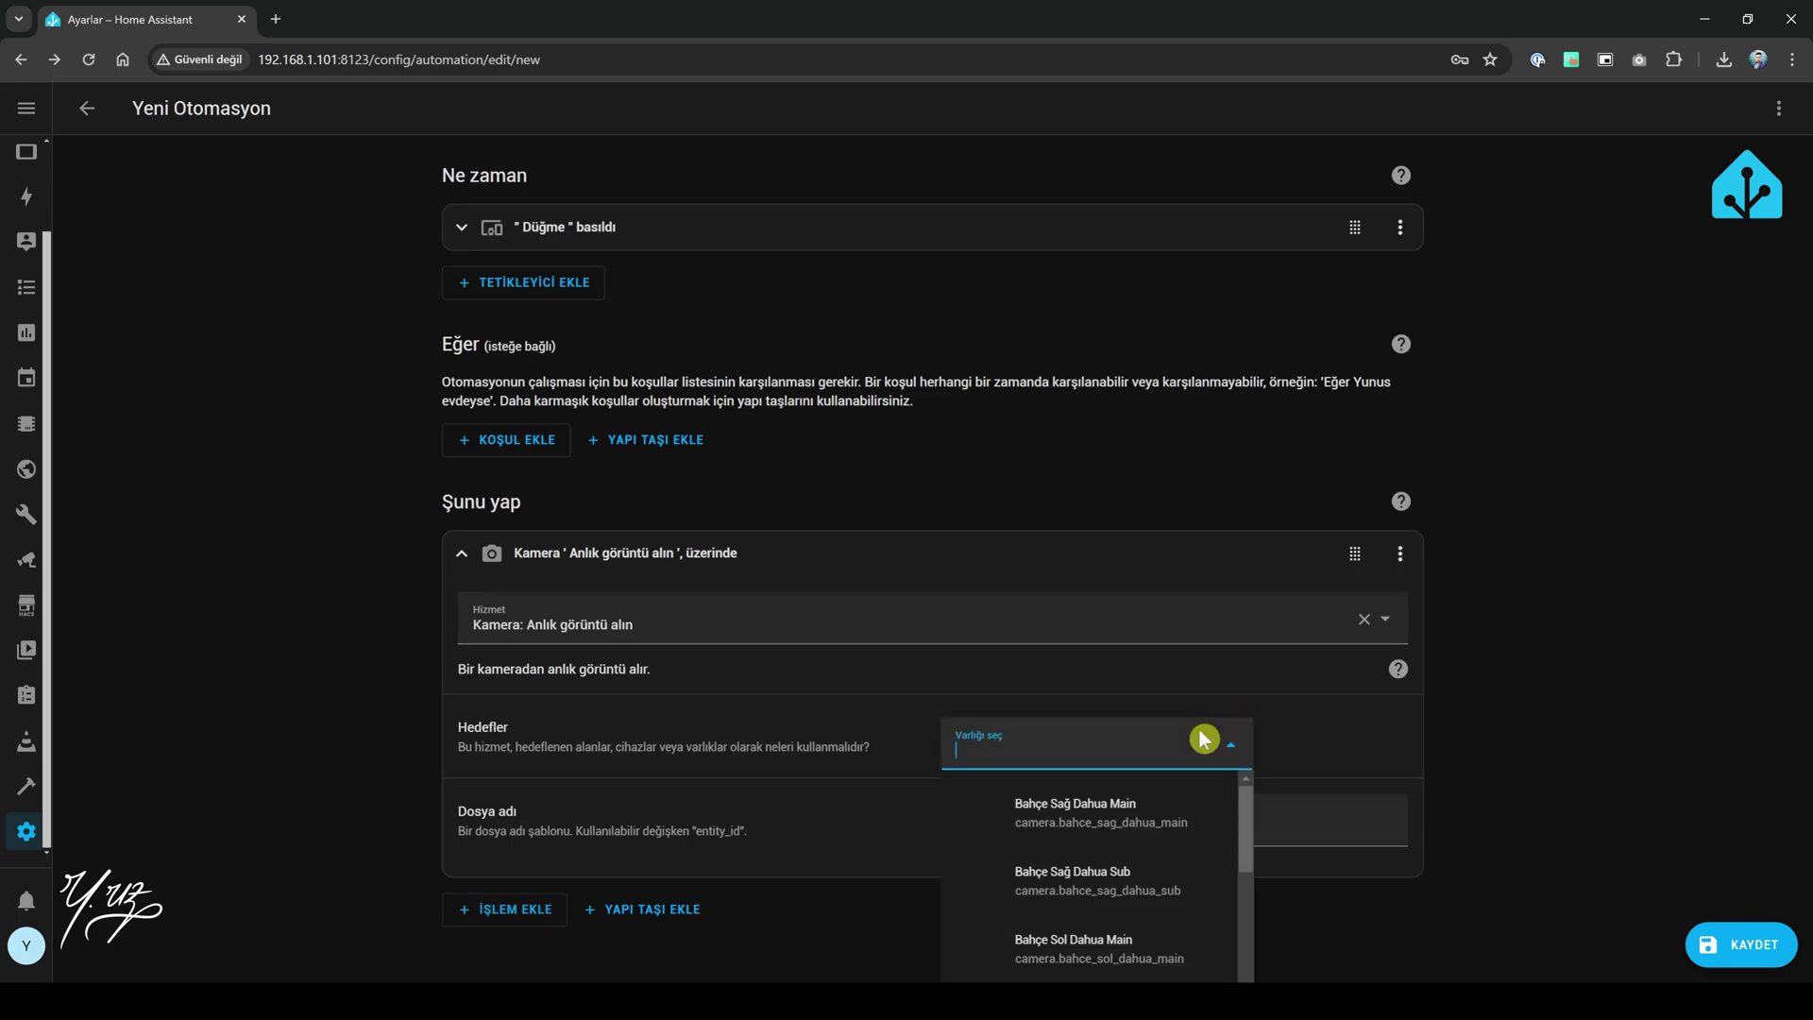
pyautogui.write('dış')
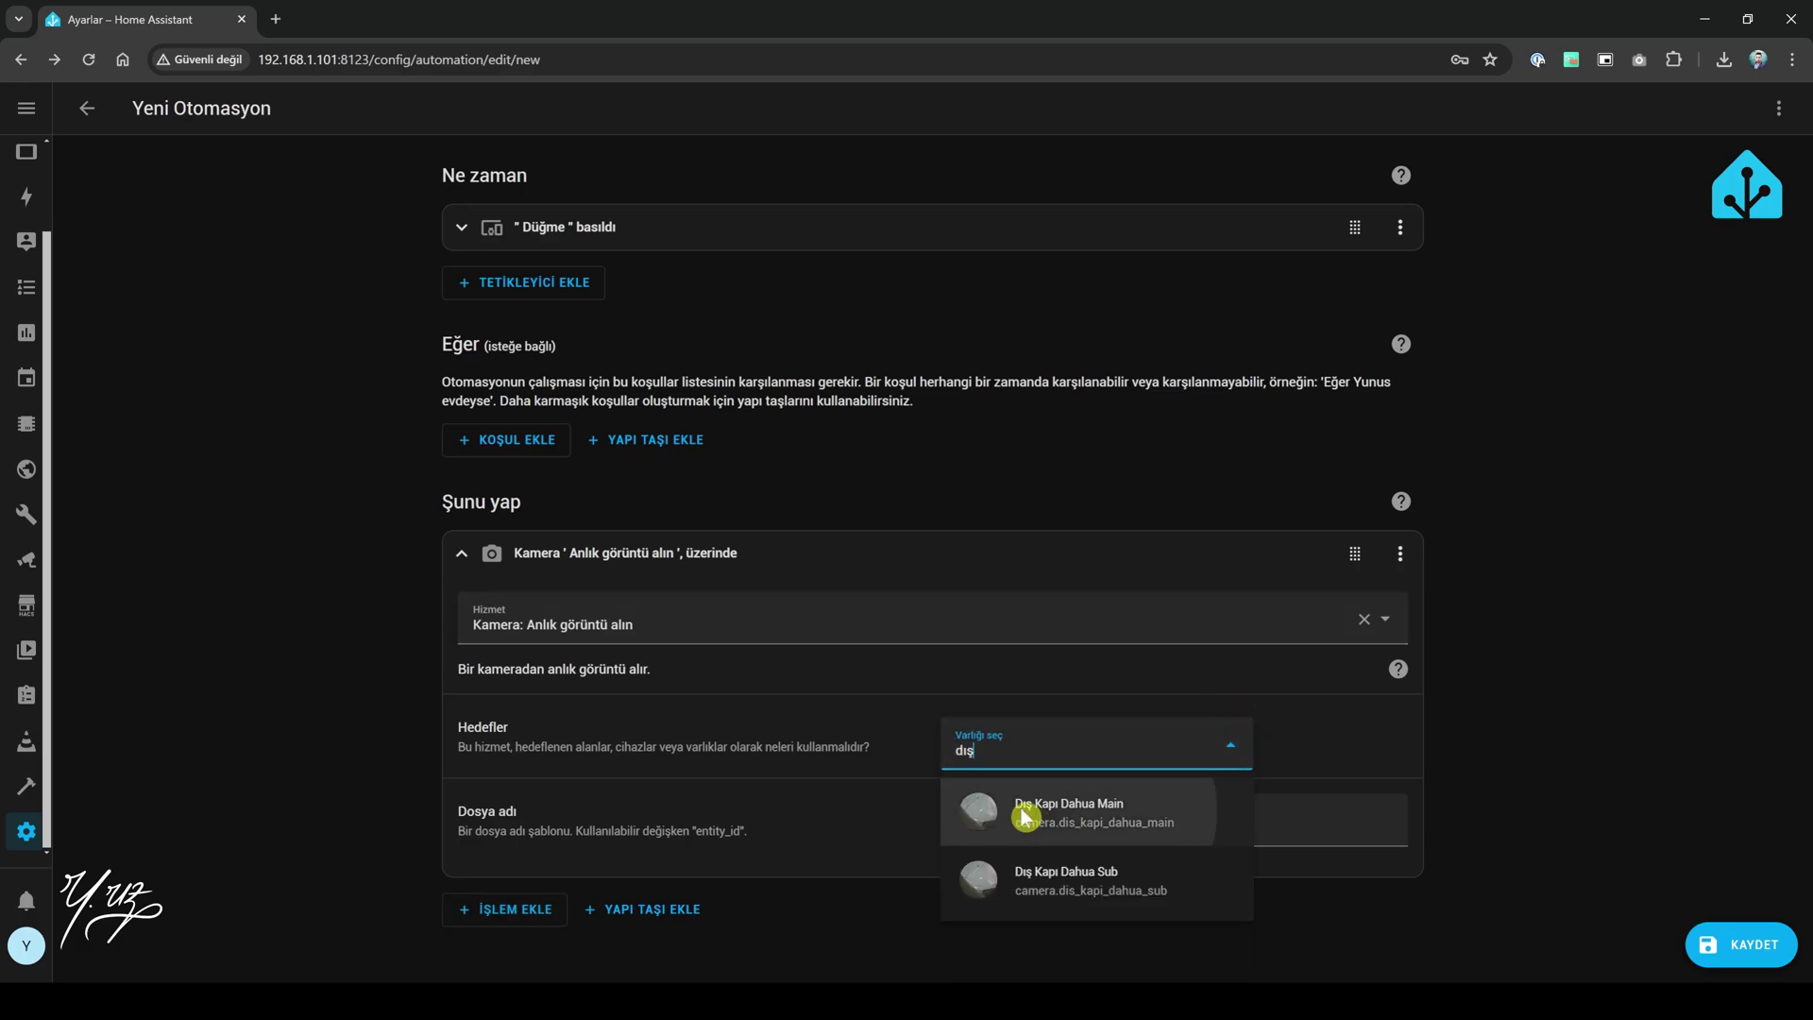
pyautogui.click(1029, 808)
# Step: Set the snapshot action's file name to /media/anlik/photo.jpg and collapse the action
pyautogui.click(1028, 846)
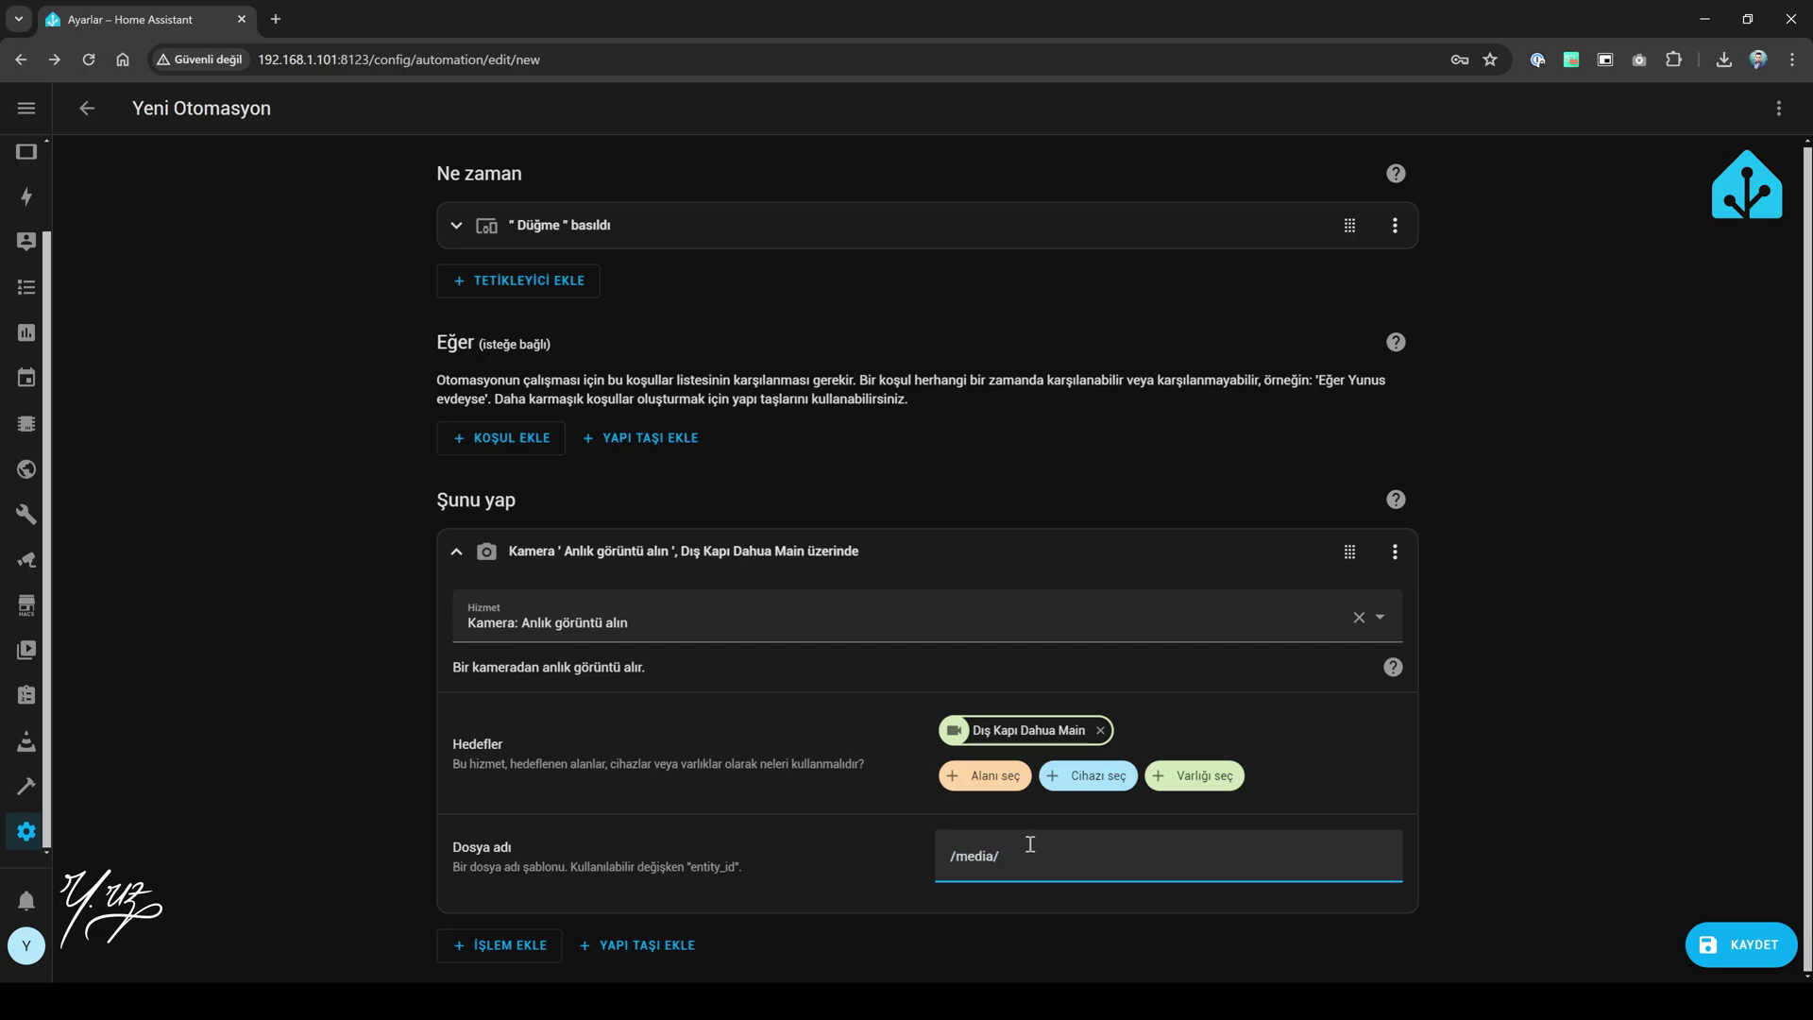
pyautogui.write('/media/anlik/phoy')
pyautogui.press('BackSpace')
pyautogui.write('to.jpg')
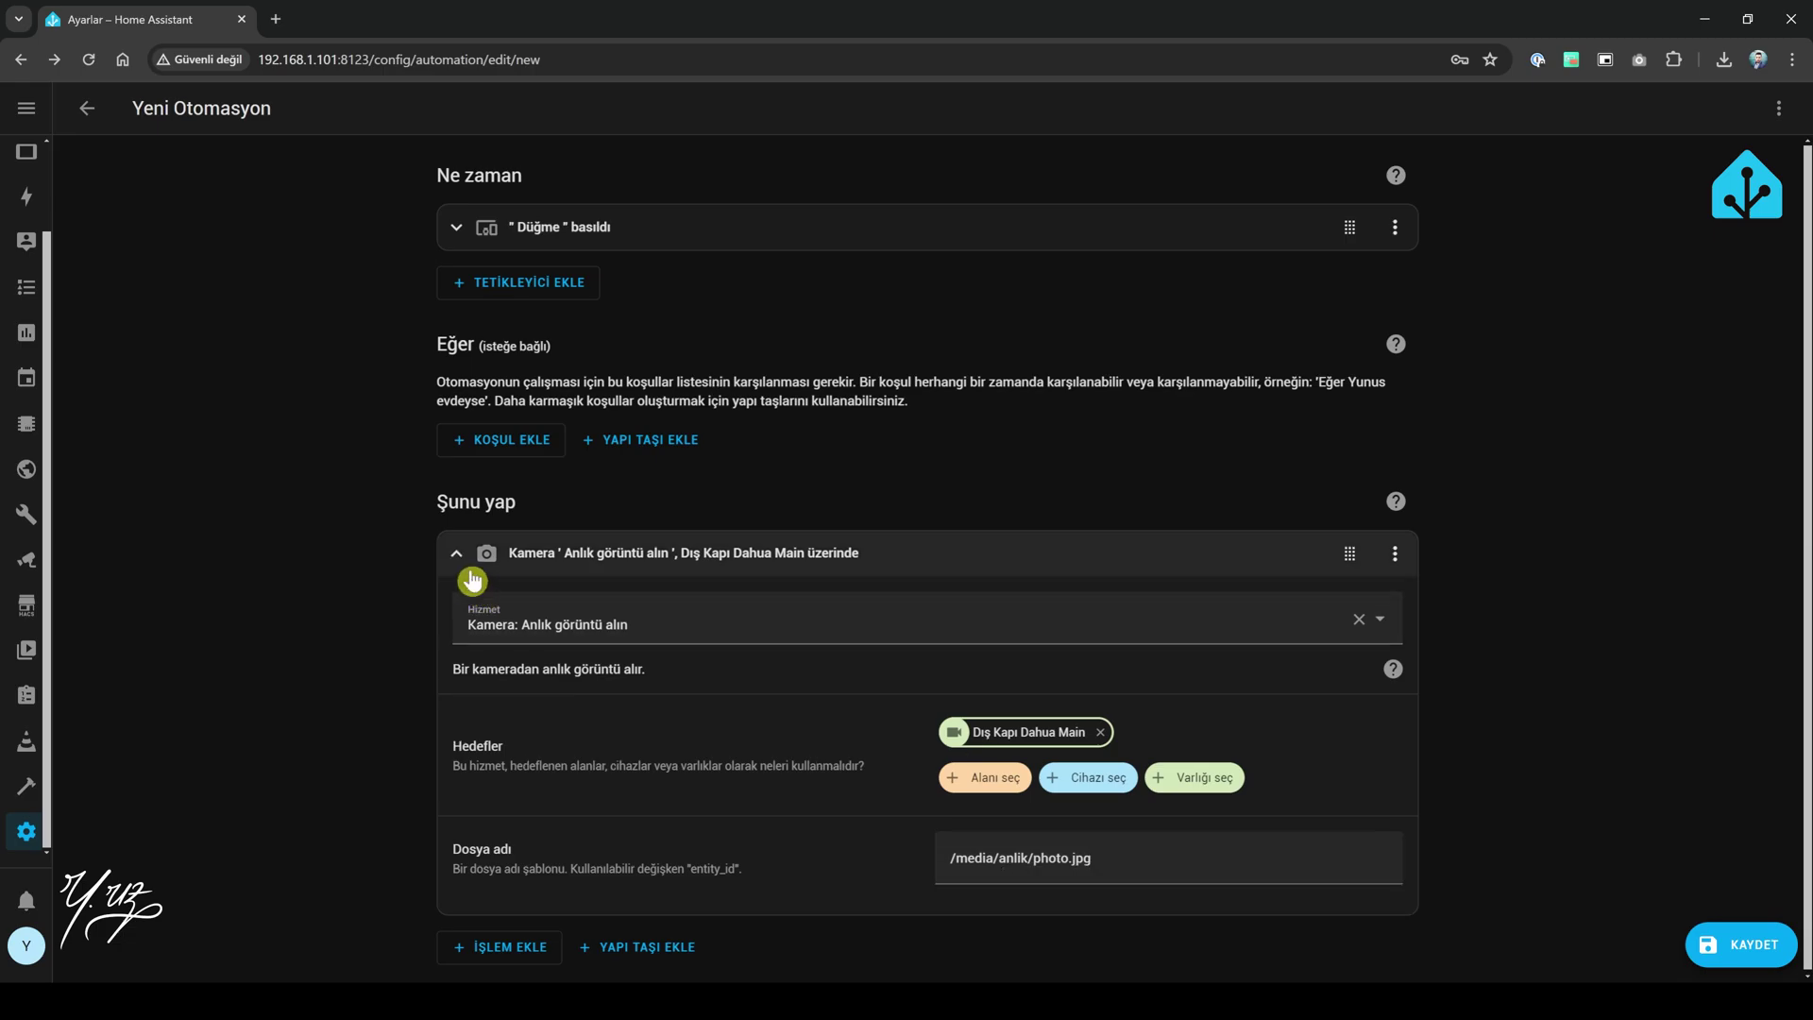
pyautogui.click(458, 553)
# Step: Add a Google Generative AI Conversation content action, prompting in Turkish for a notification-length description of the doorbell image without fixed objects or buildings
pyautogui.click(528, 615)
pyautogui.write('goog')
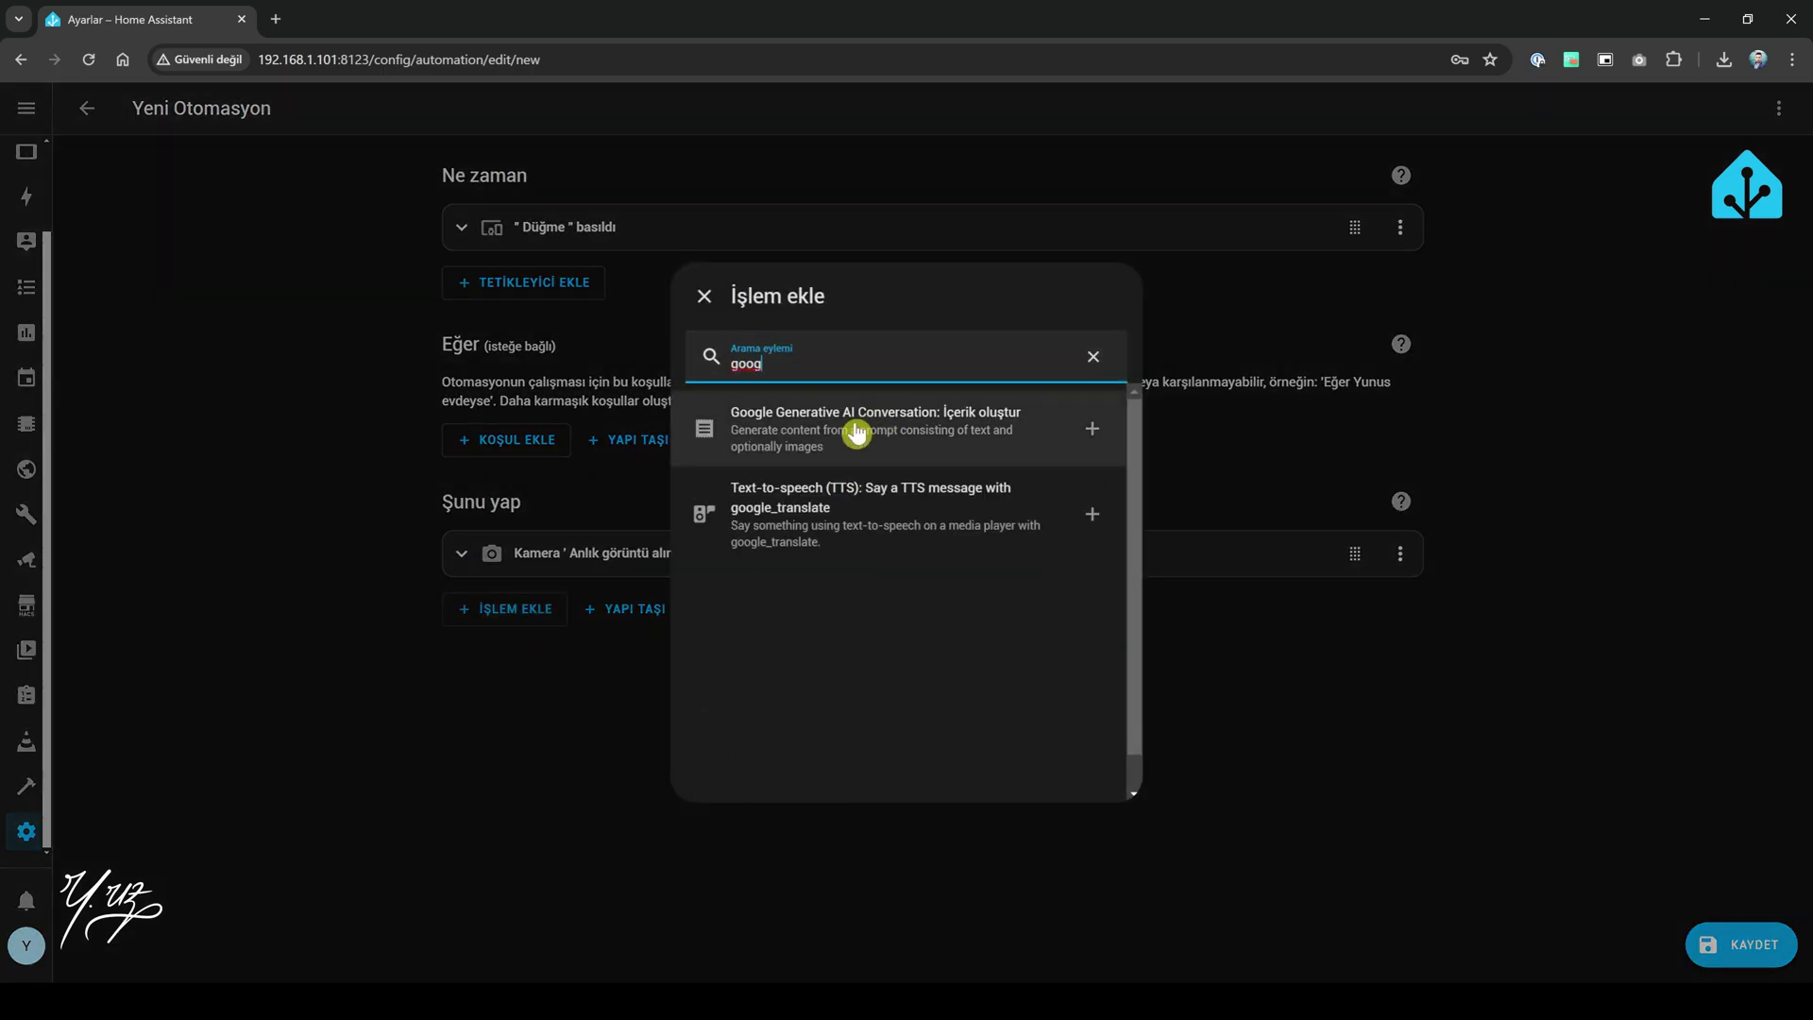
pyautogui.click(945, 439)
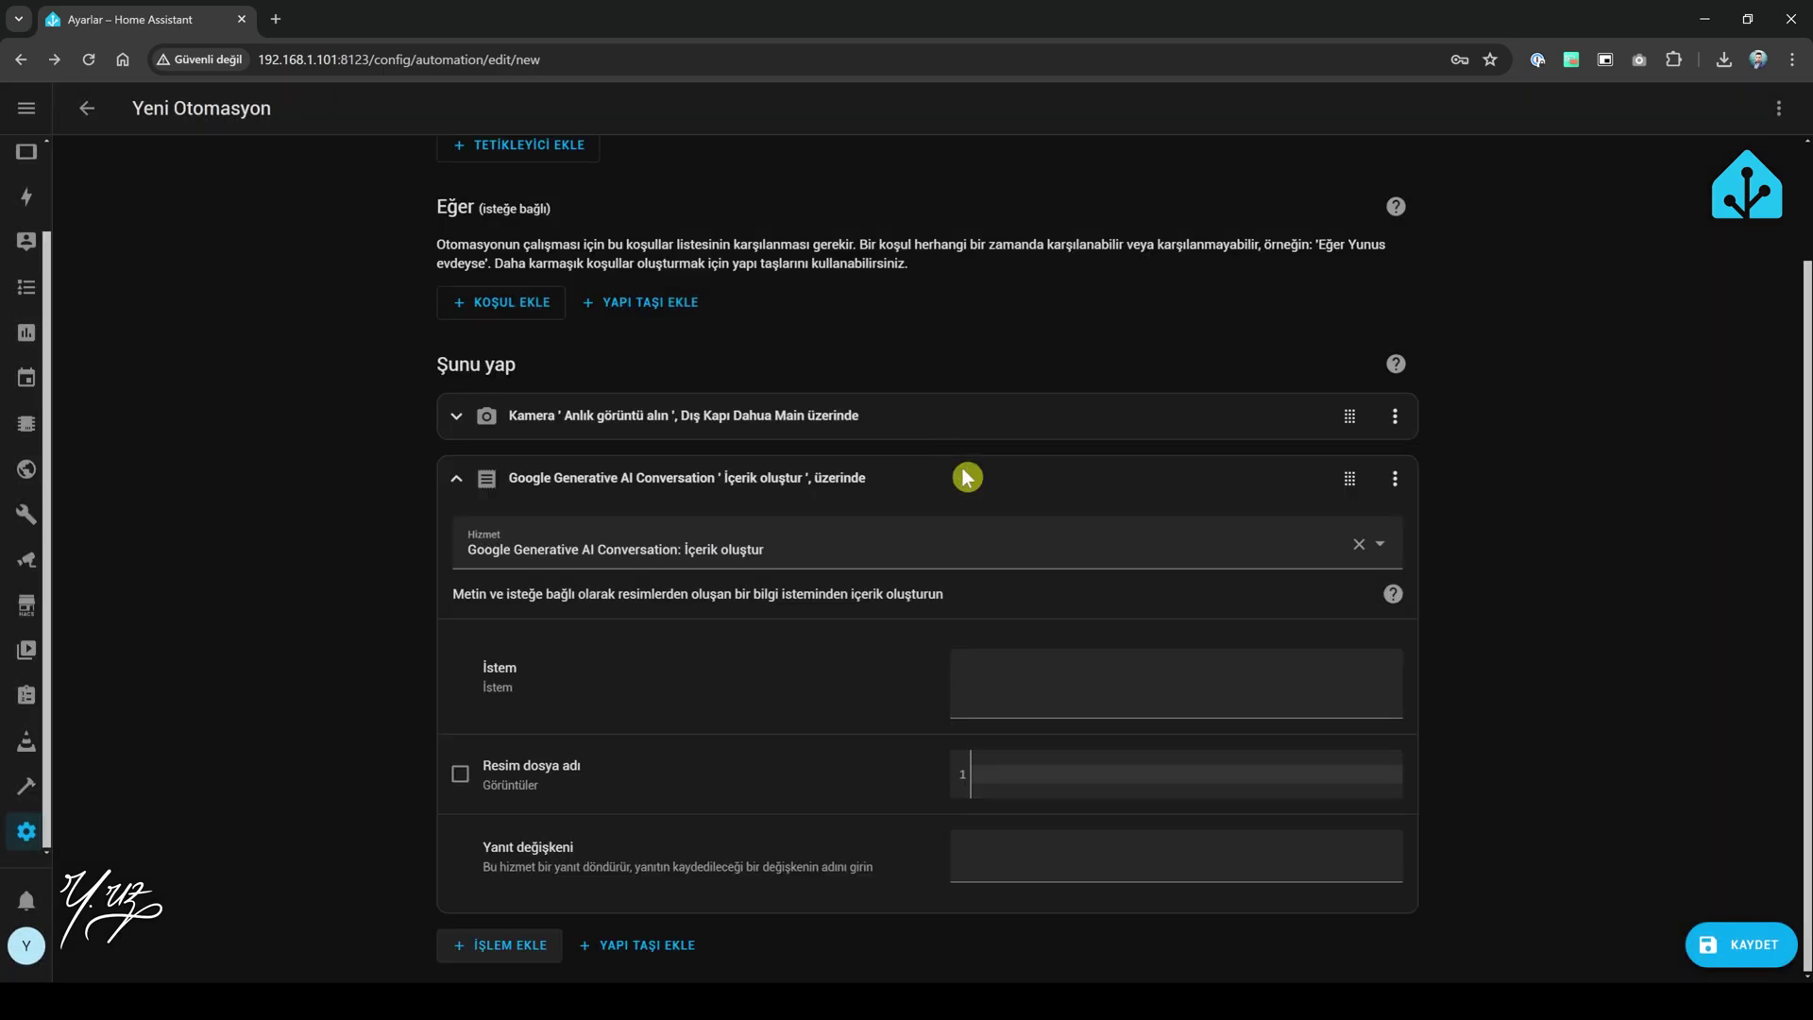
pyautogui.click(999, 694)
pyautogui.write('Kapı zili kameramdan alınan bu görüntüde ne gördüğünüzü çok kısaca açıklayın. Mesajınız bir telefon bildirimine sığacak kadar kısa olmalıdır. Sabit nesneleri veya binaları tarif etmeyin.')
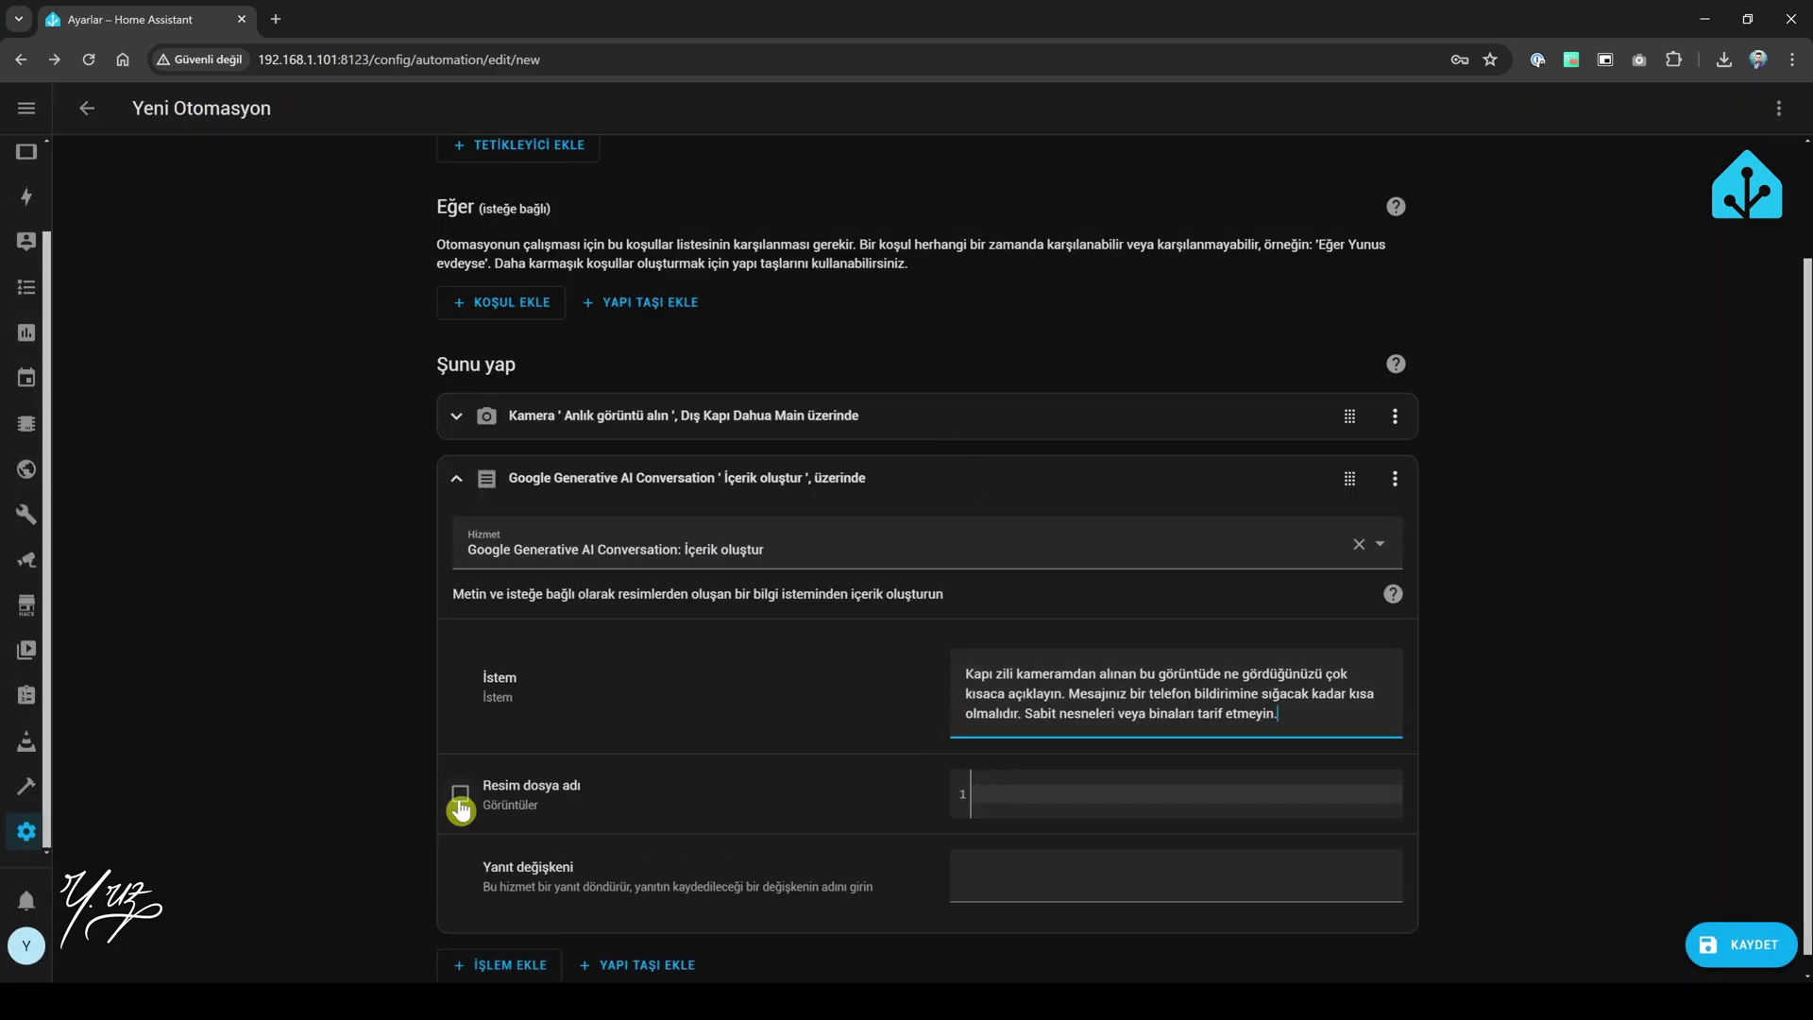
# Step: Copy the snapshot's path /media/anlik/photo.jpg from the camera action and enable it as the AI action's image file name
pyautogui.click(618, 425)
pyautogui.tripleClick(1133, 718)
pyautogui.hotkey('ctrl', 'c')
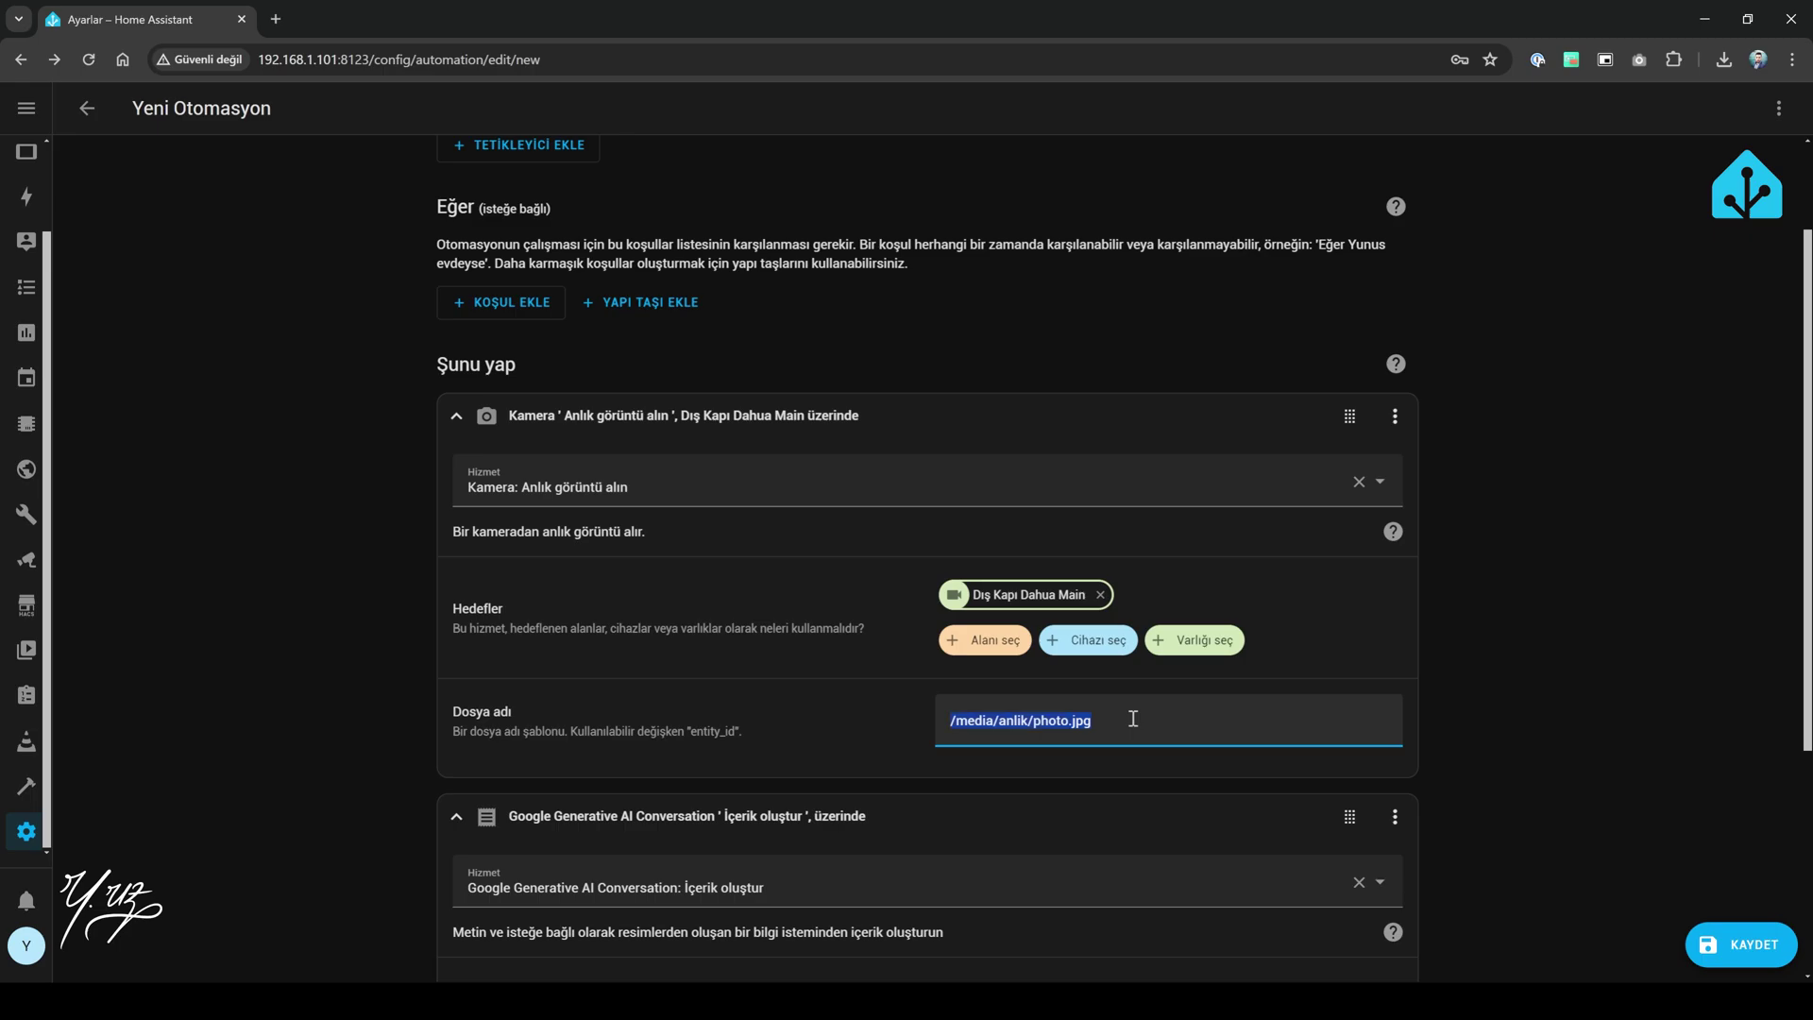
pyautogui.click(535, 422)
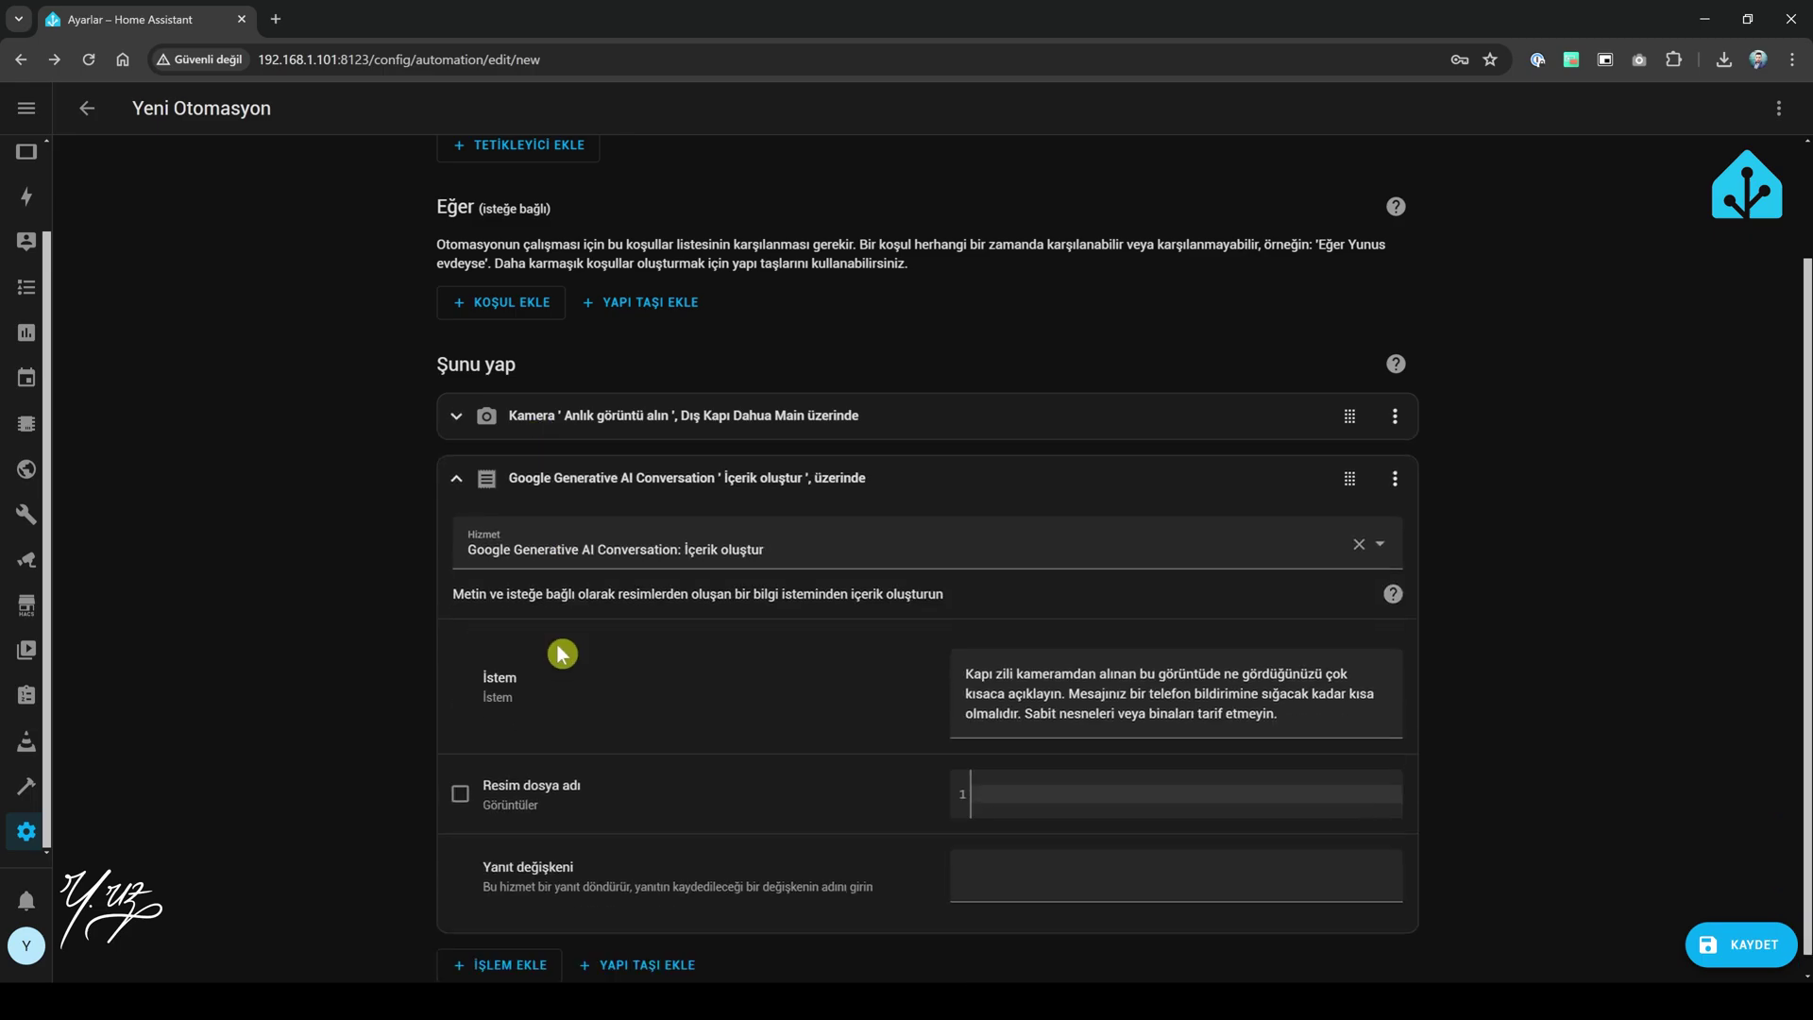
pyautogui.click(462, 801)
pyautogui.click(1039, 796)
pyautogui.hotkey('ctrl', 'v')
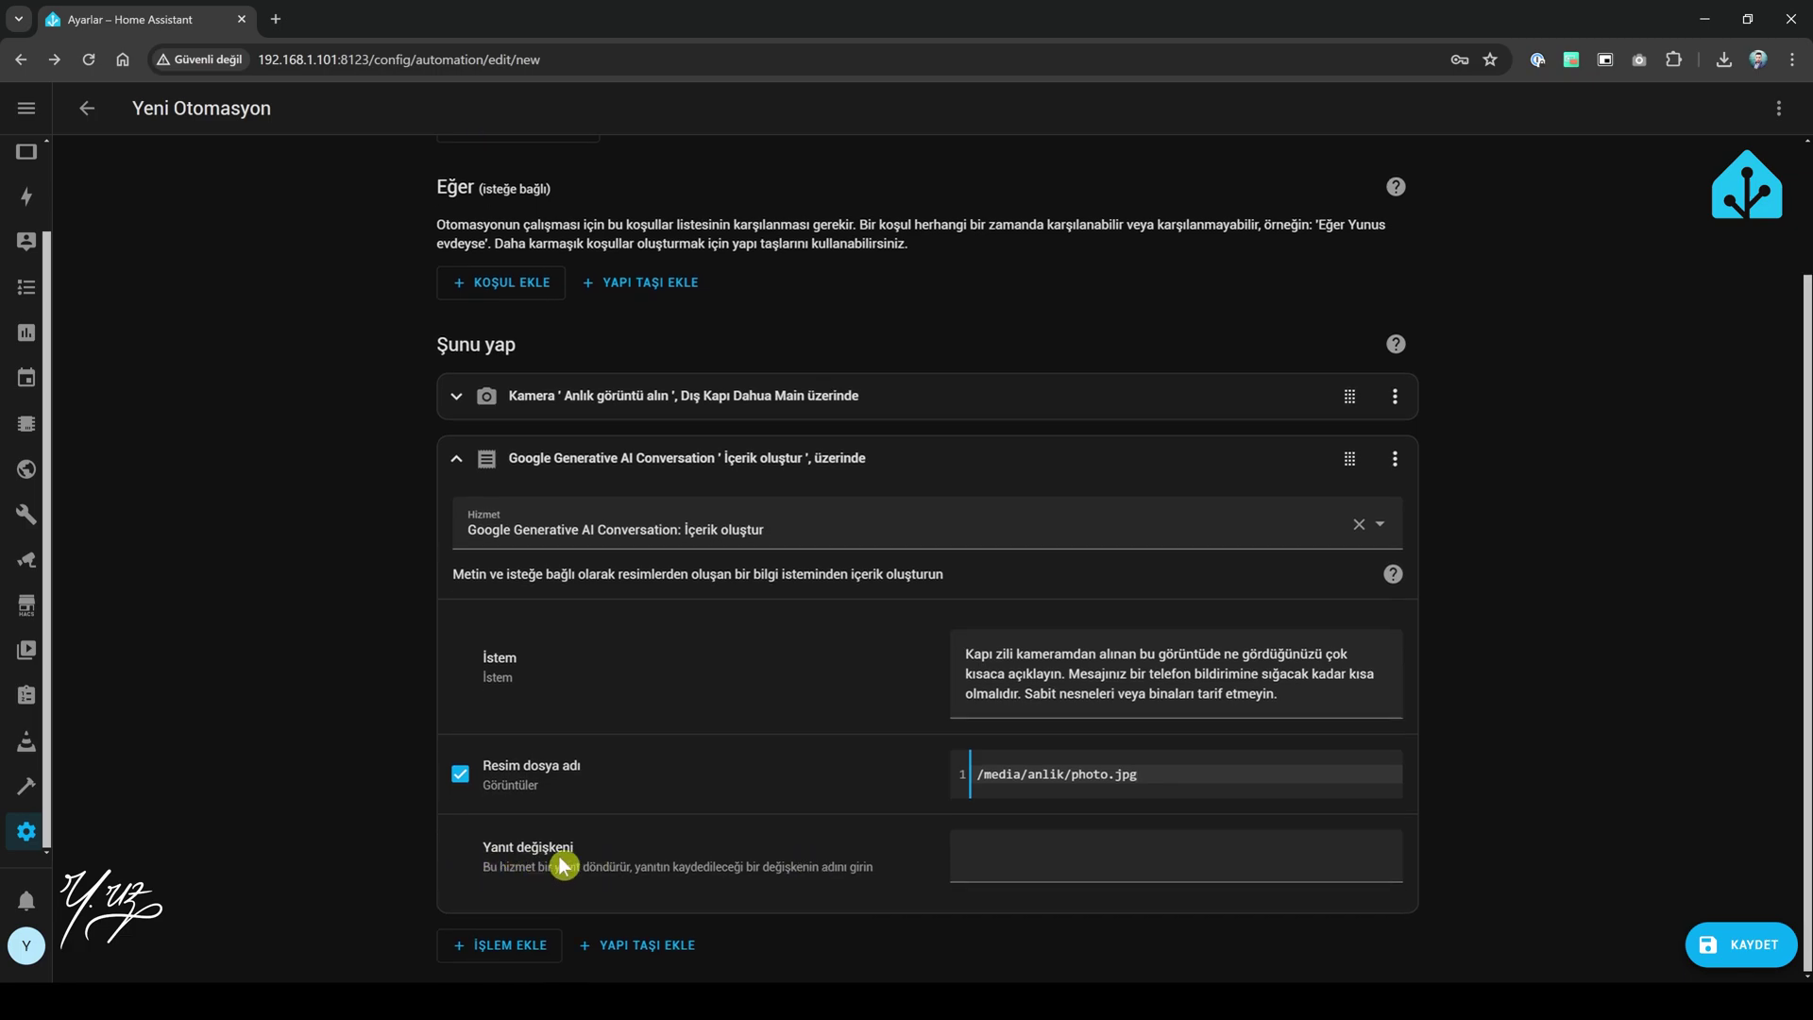
# Step: Set the AI action's response variable to cevap and collapse the action
pyautogui.click(978, 857)
pyautogui.click(895, 660)
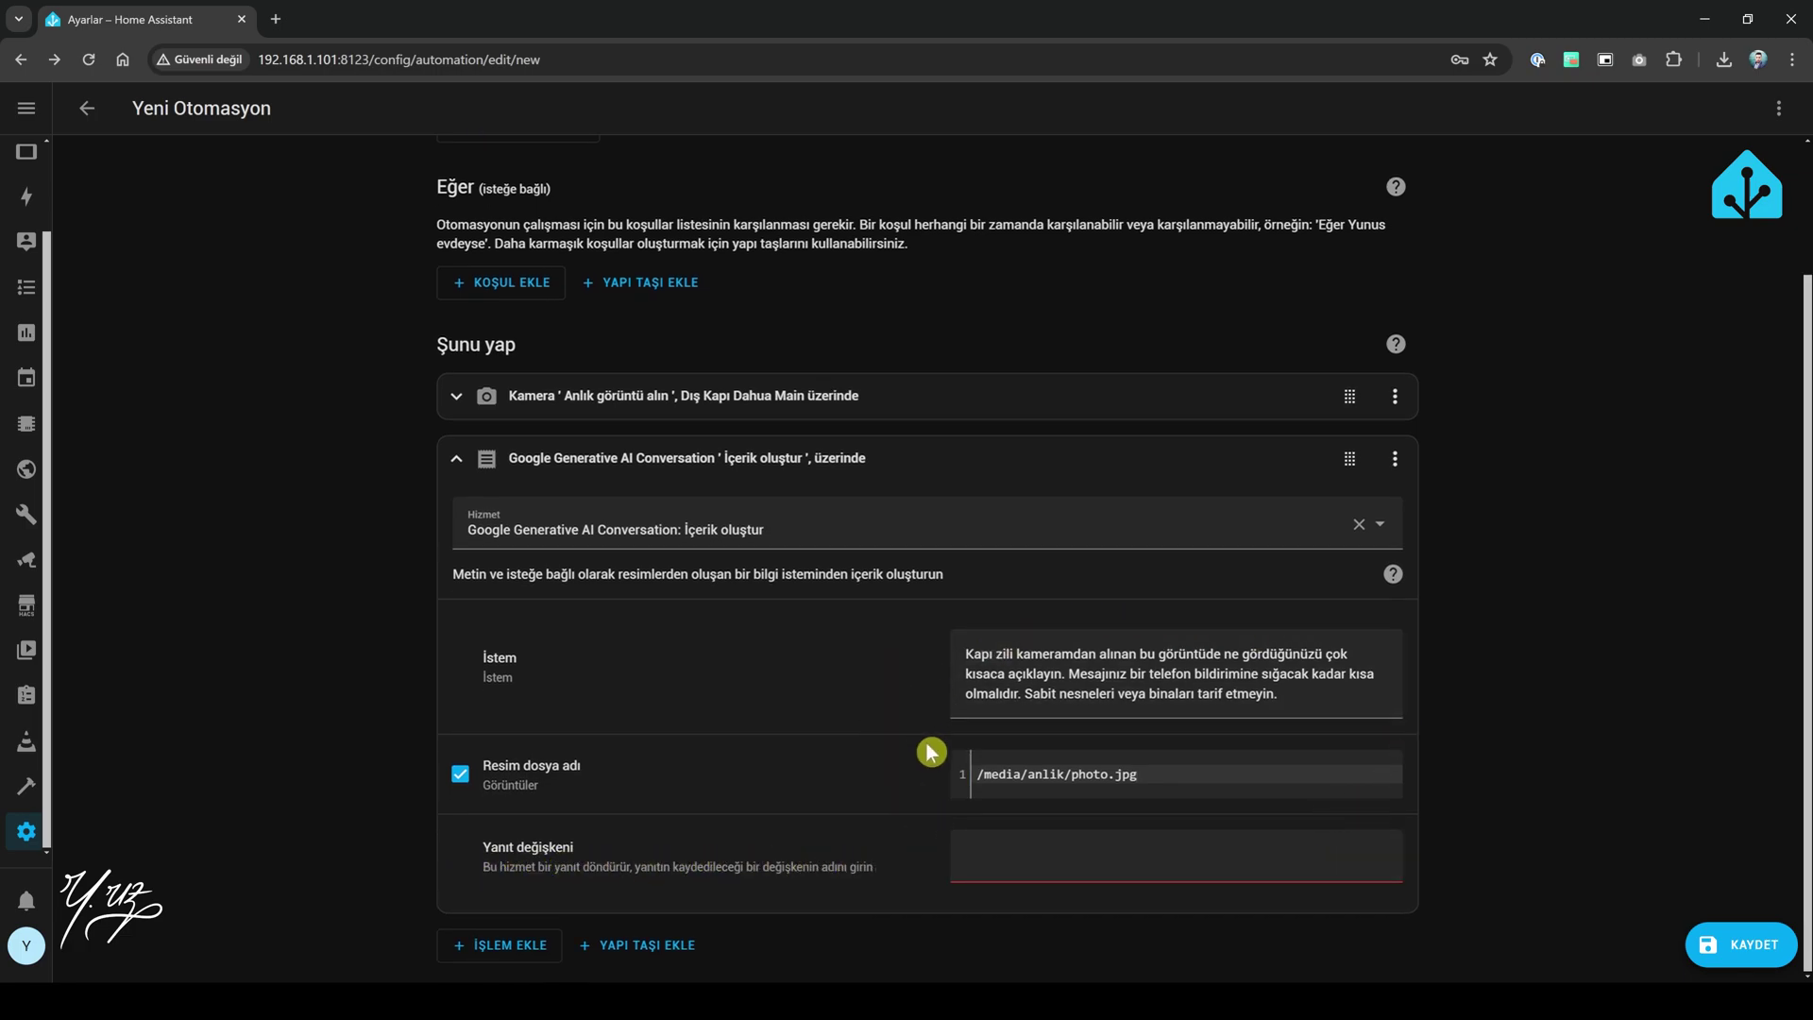
pyautogui.click(1001, 854)
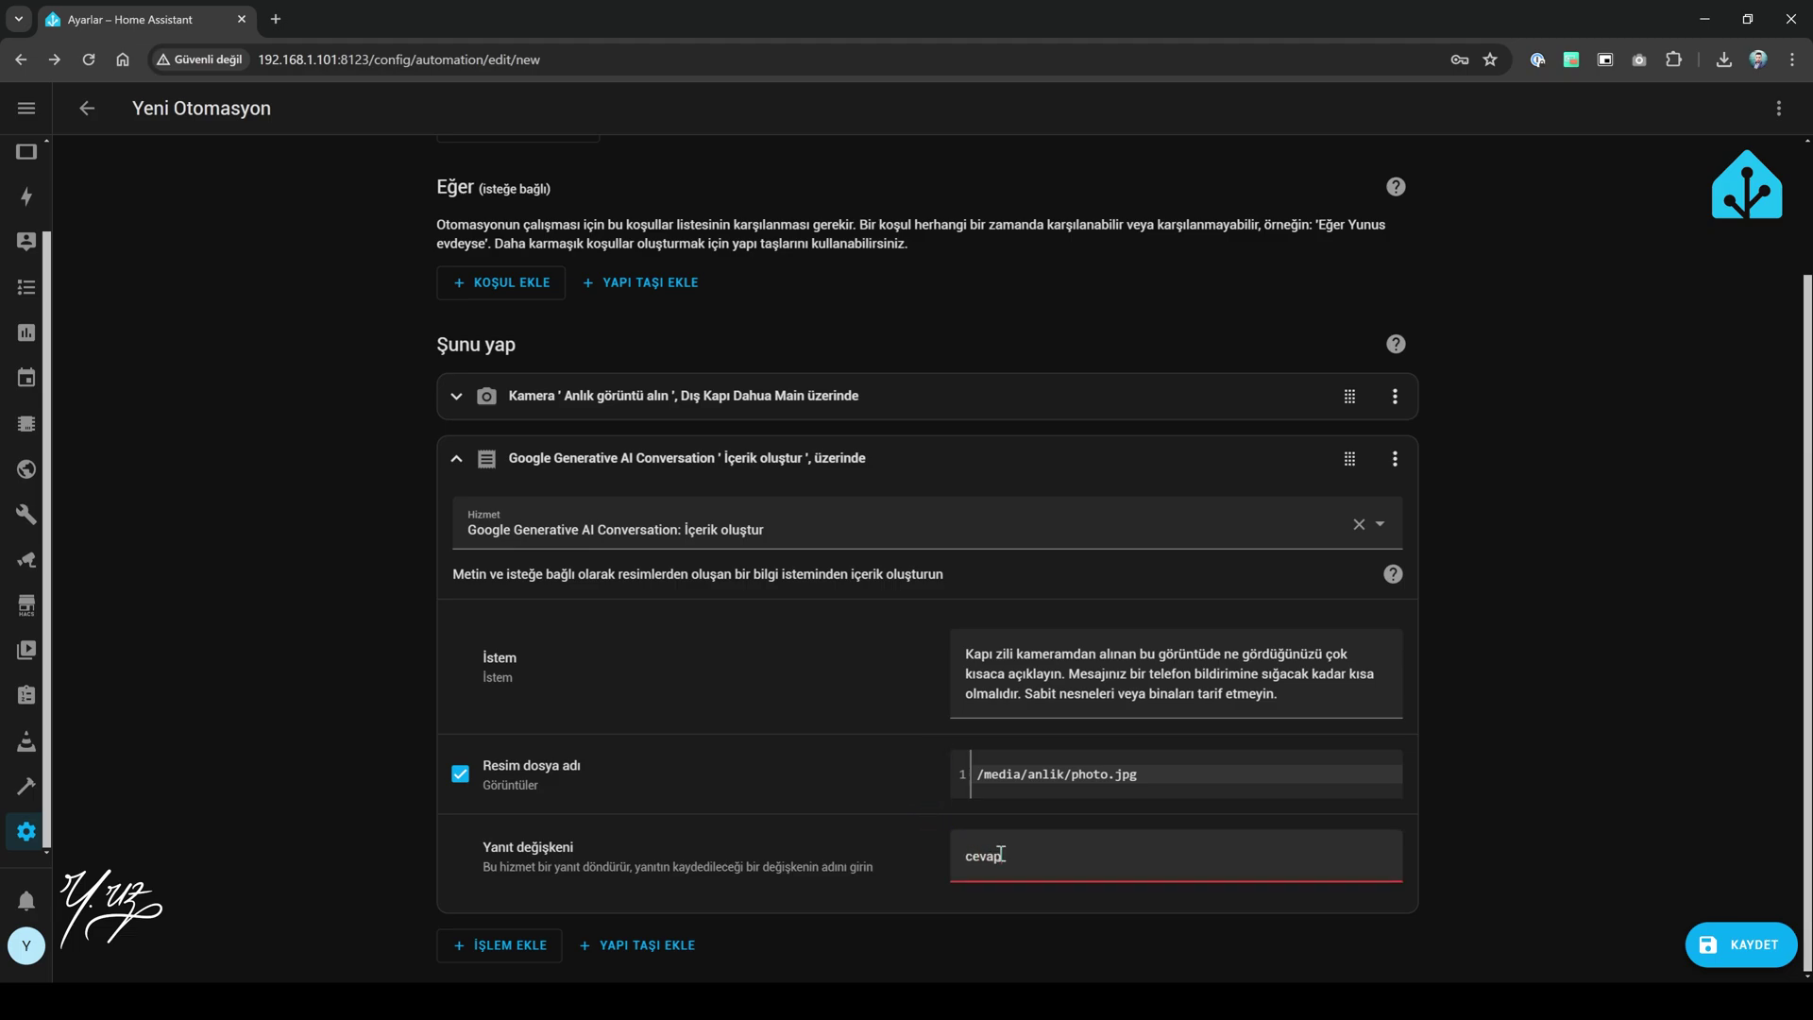
pyautogui.click(844, 731)
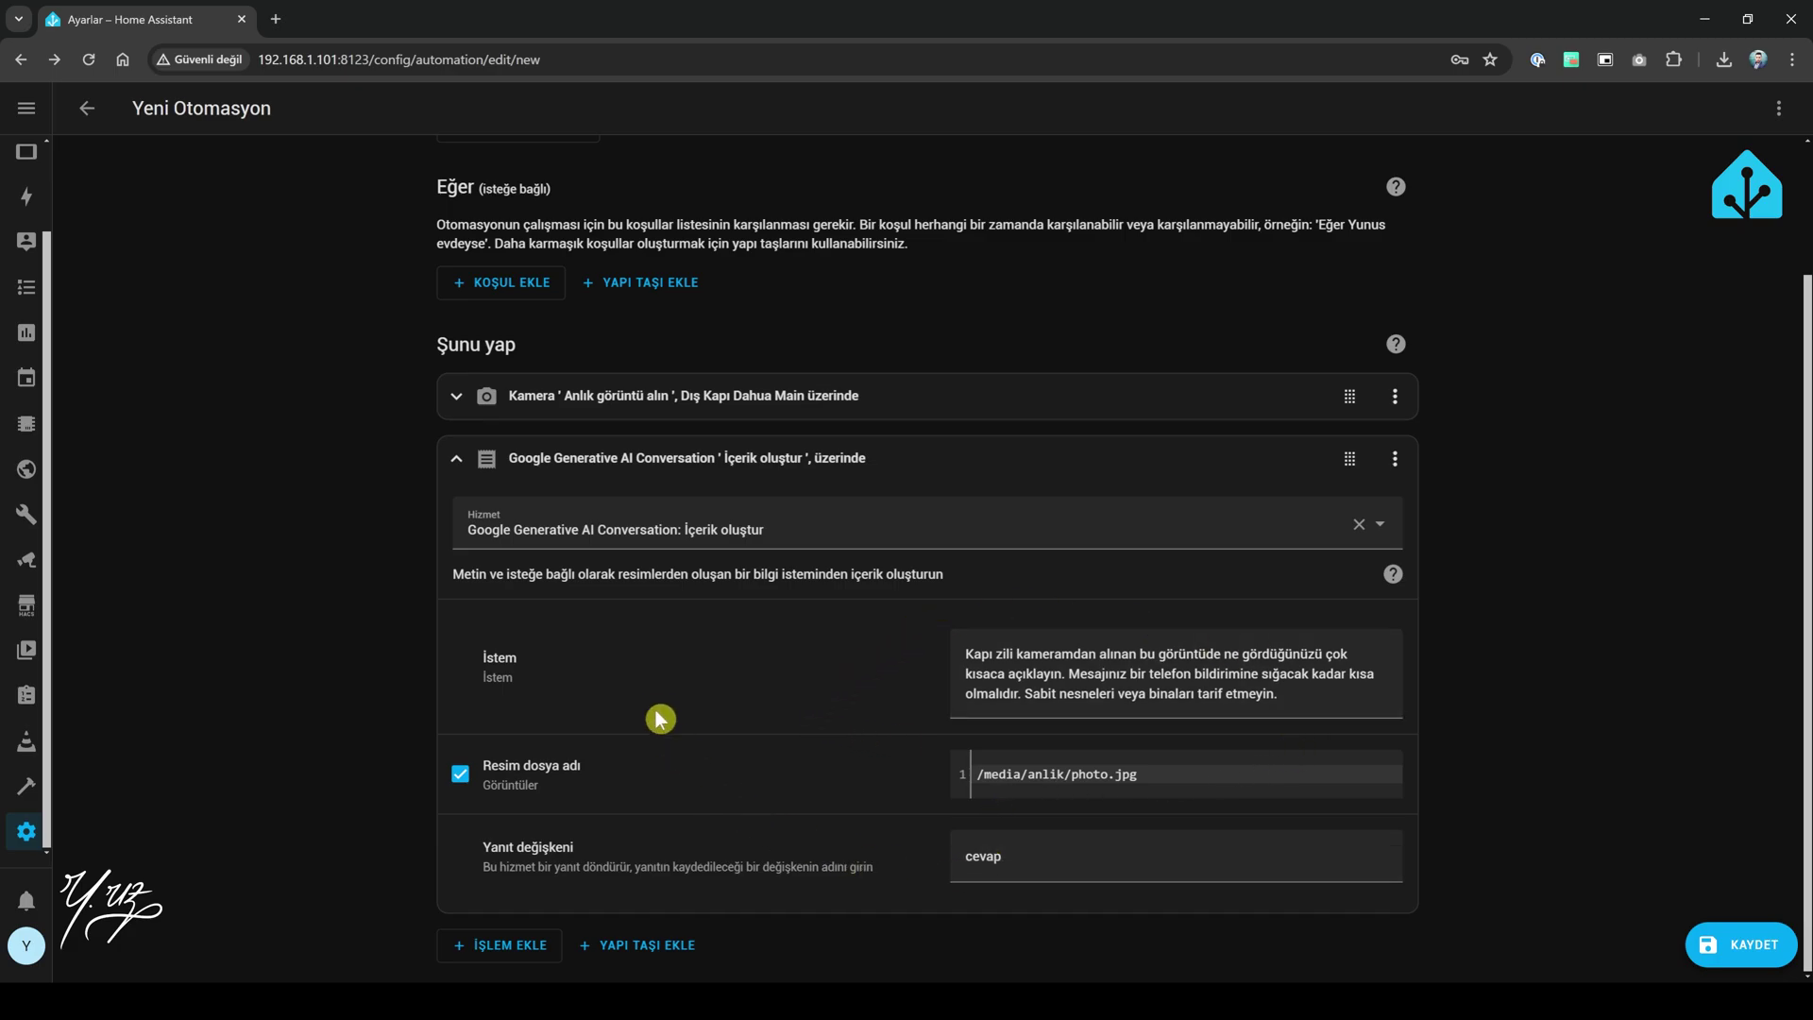
pyautogui.click(456, 459)
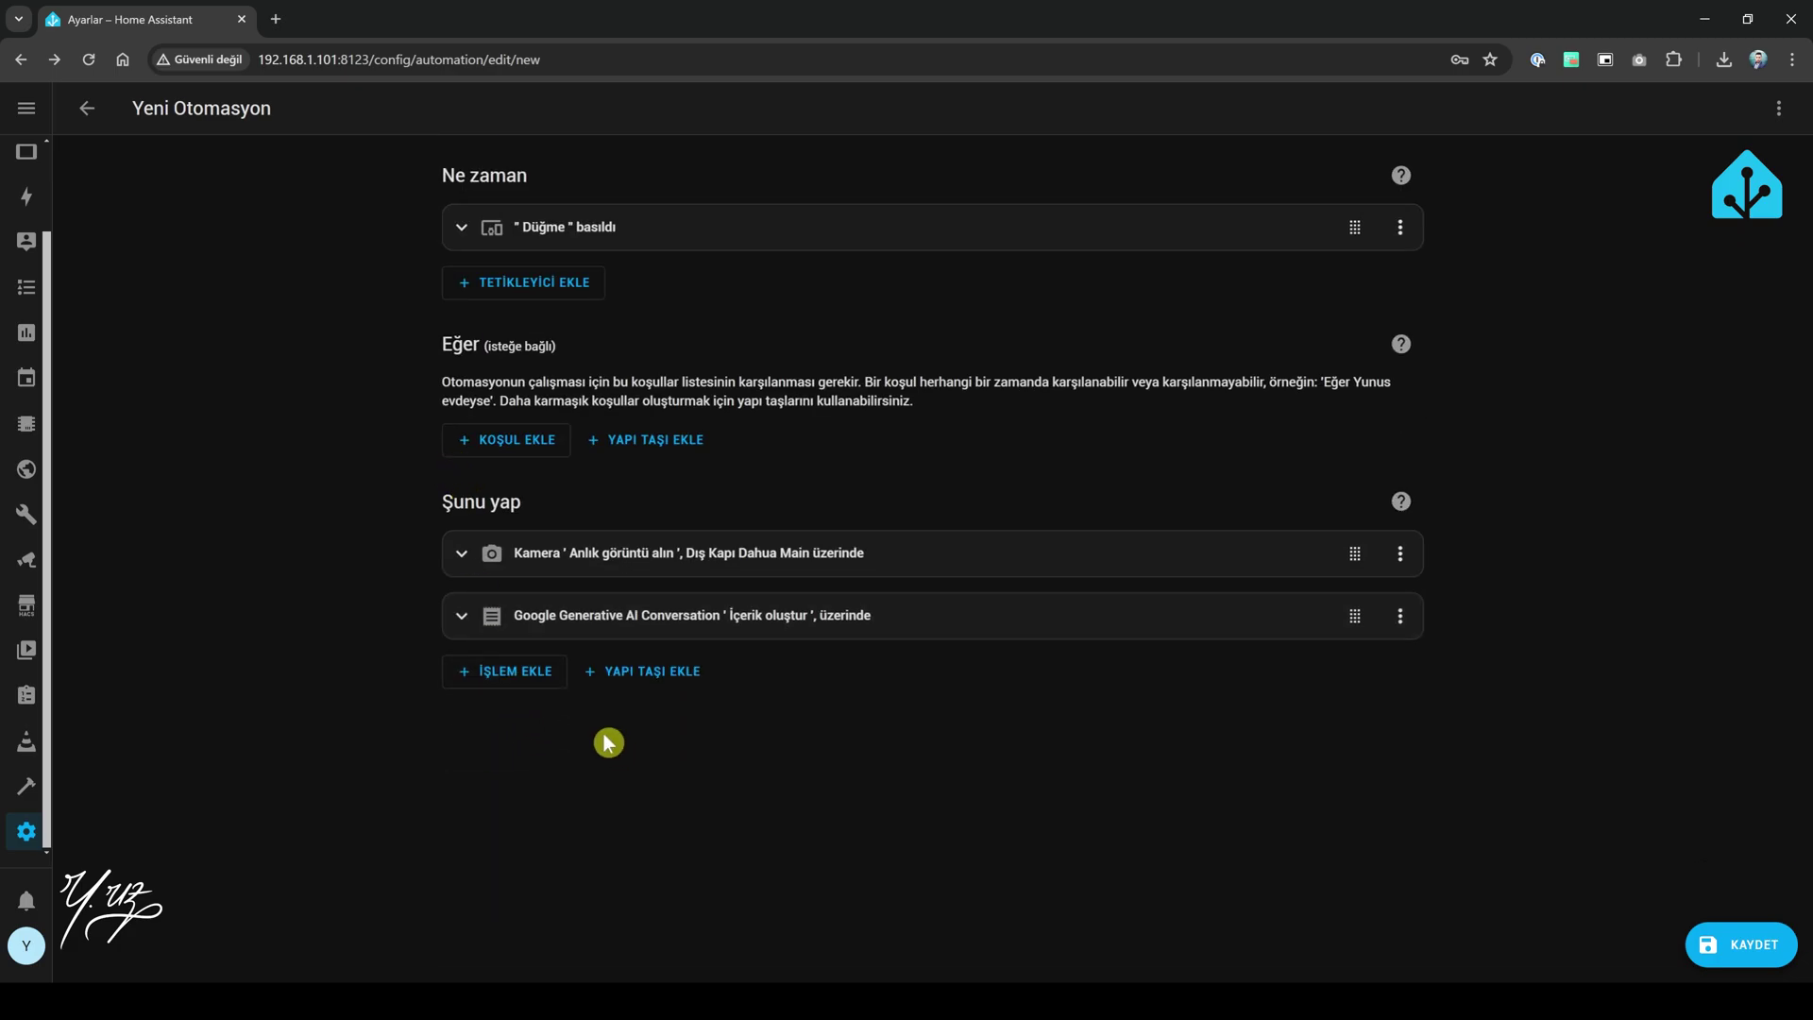
# Step: Add a notification action that sends through the owner's iPhone mobile app
pyautogui.click(507, 684)
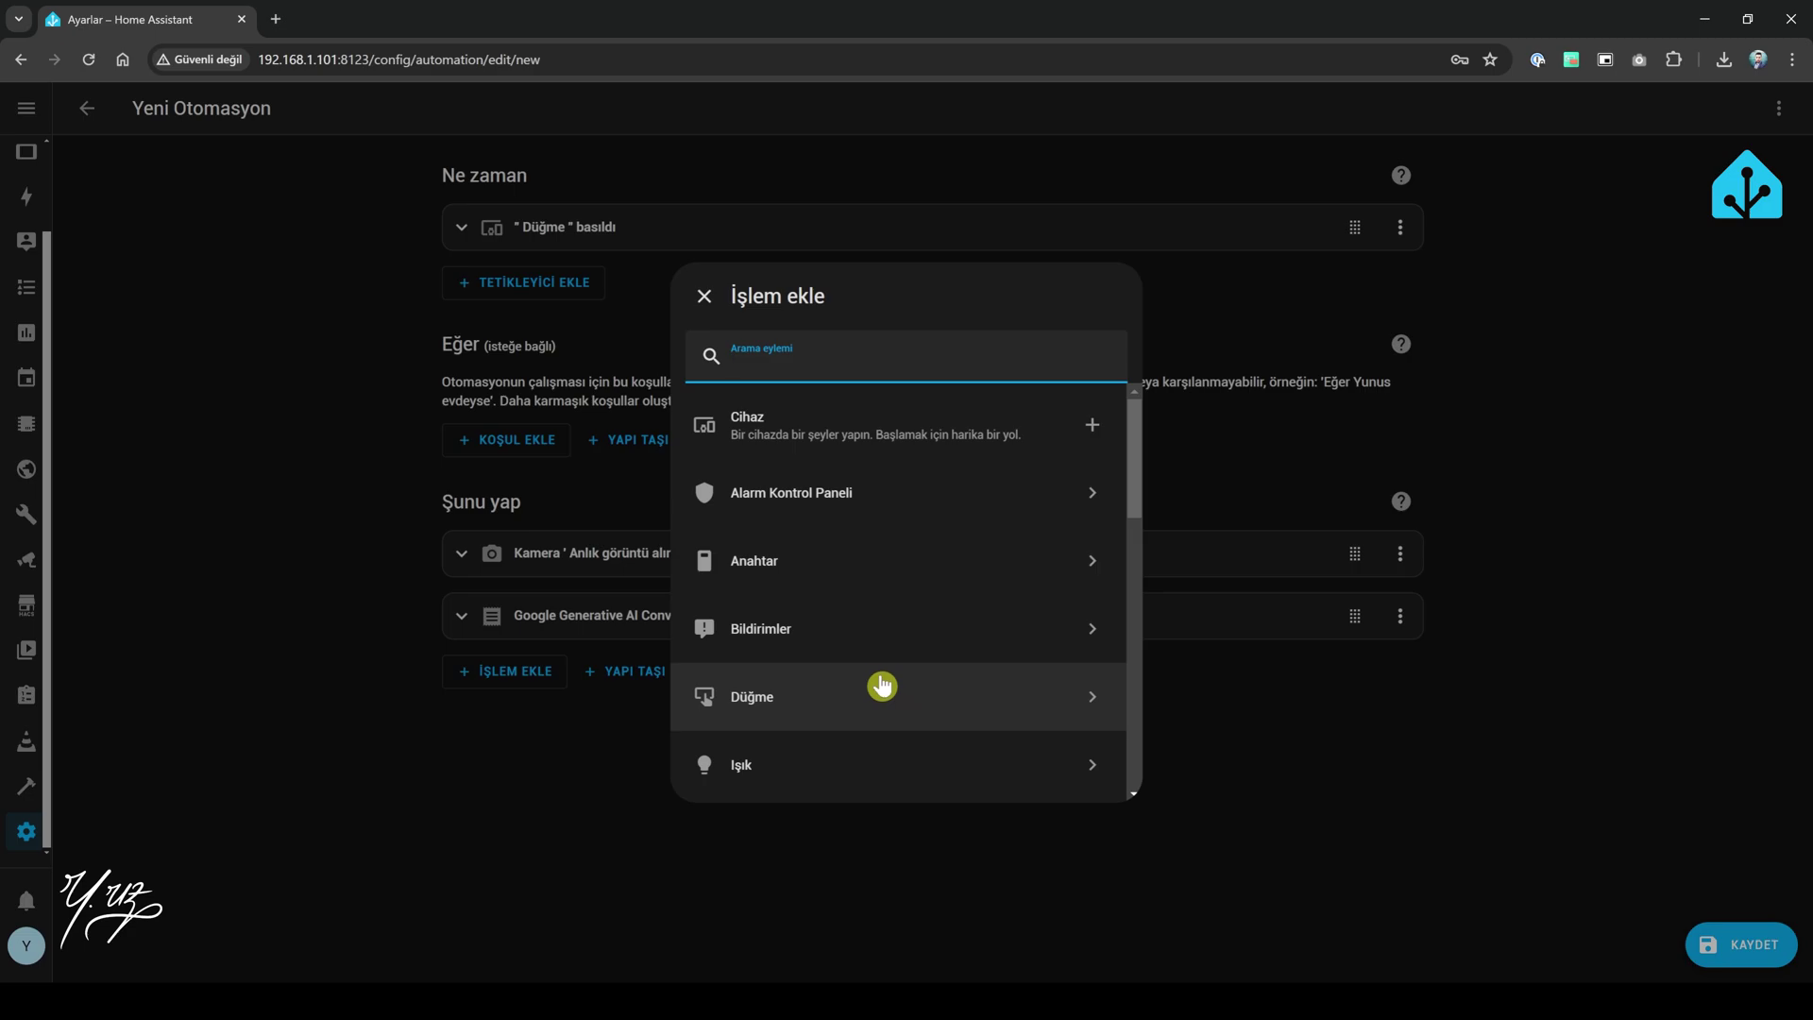
pyautogui.click(797, 641)
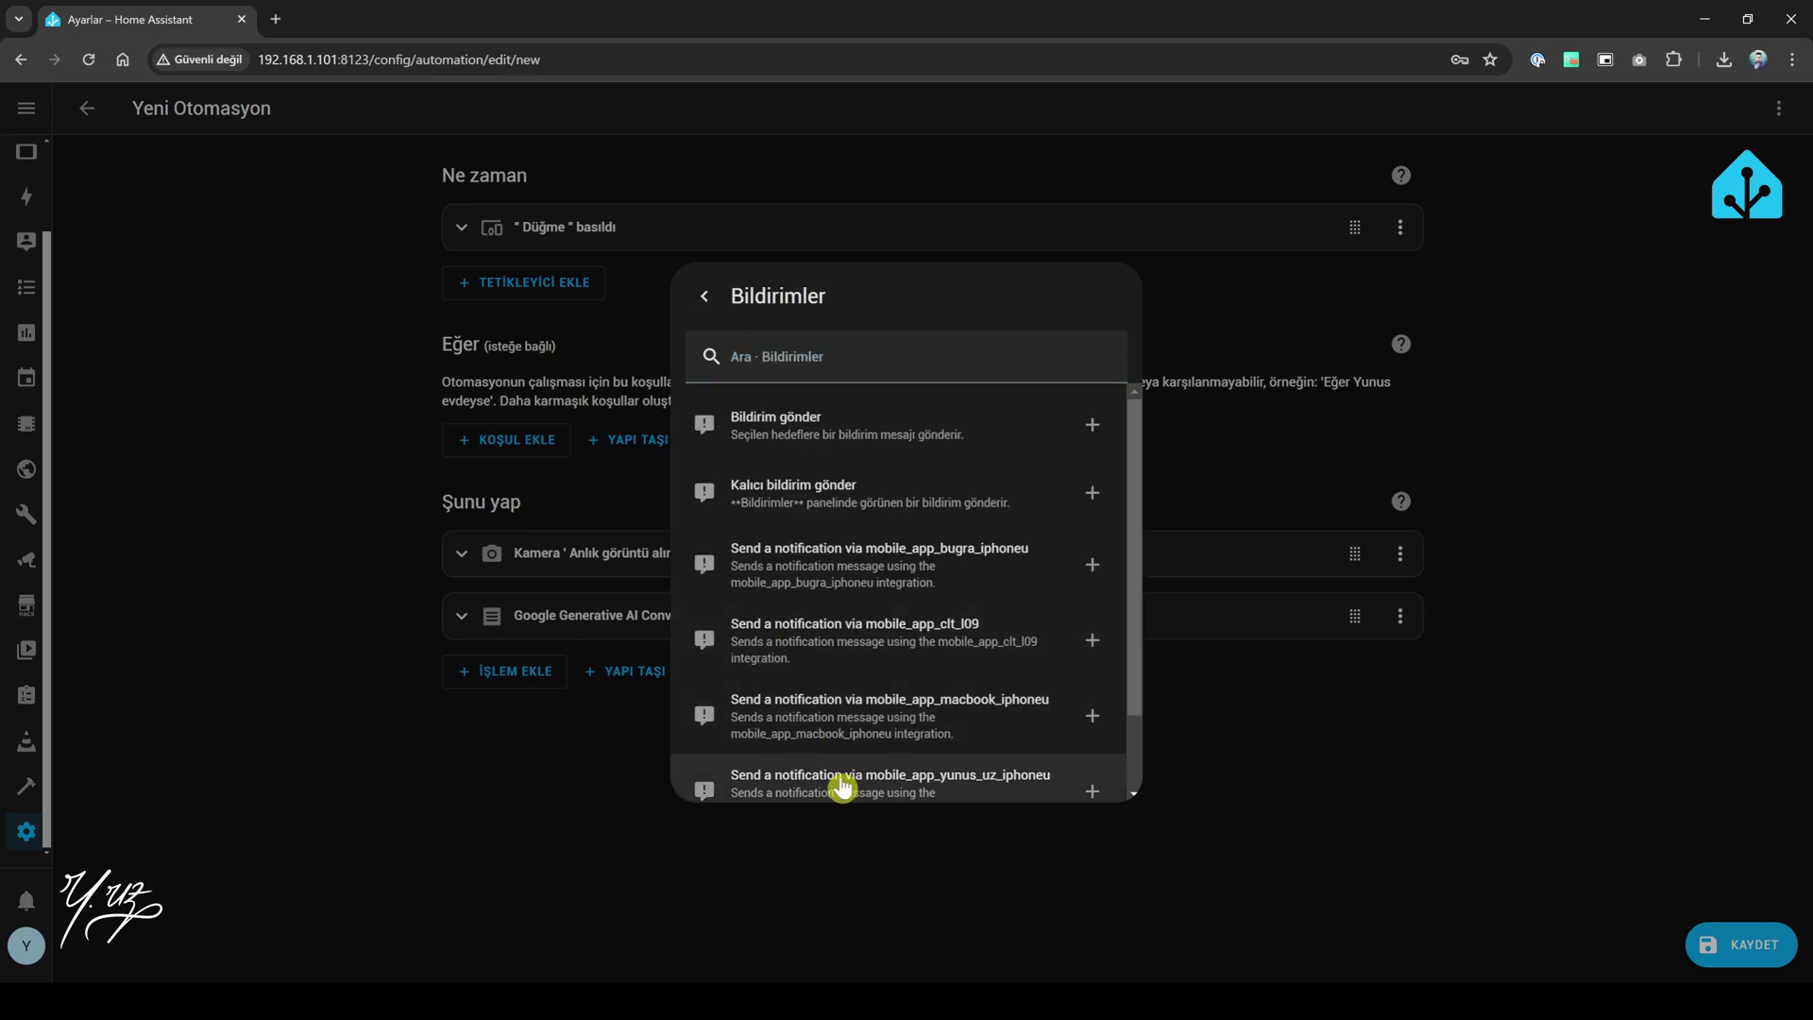
pyautogui.scroll(-2, 837, 789)
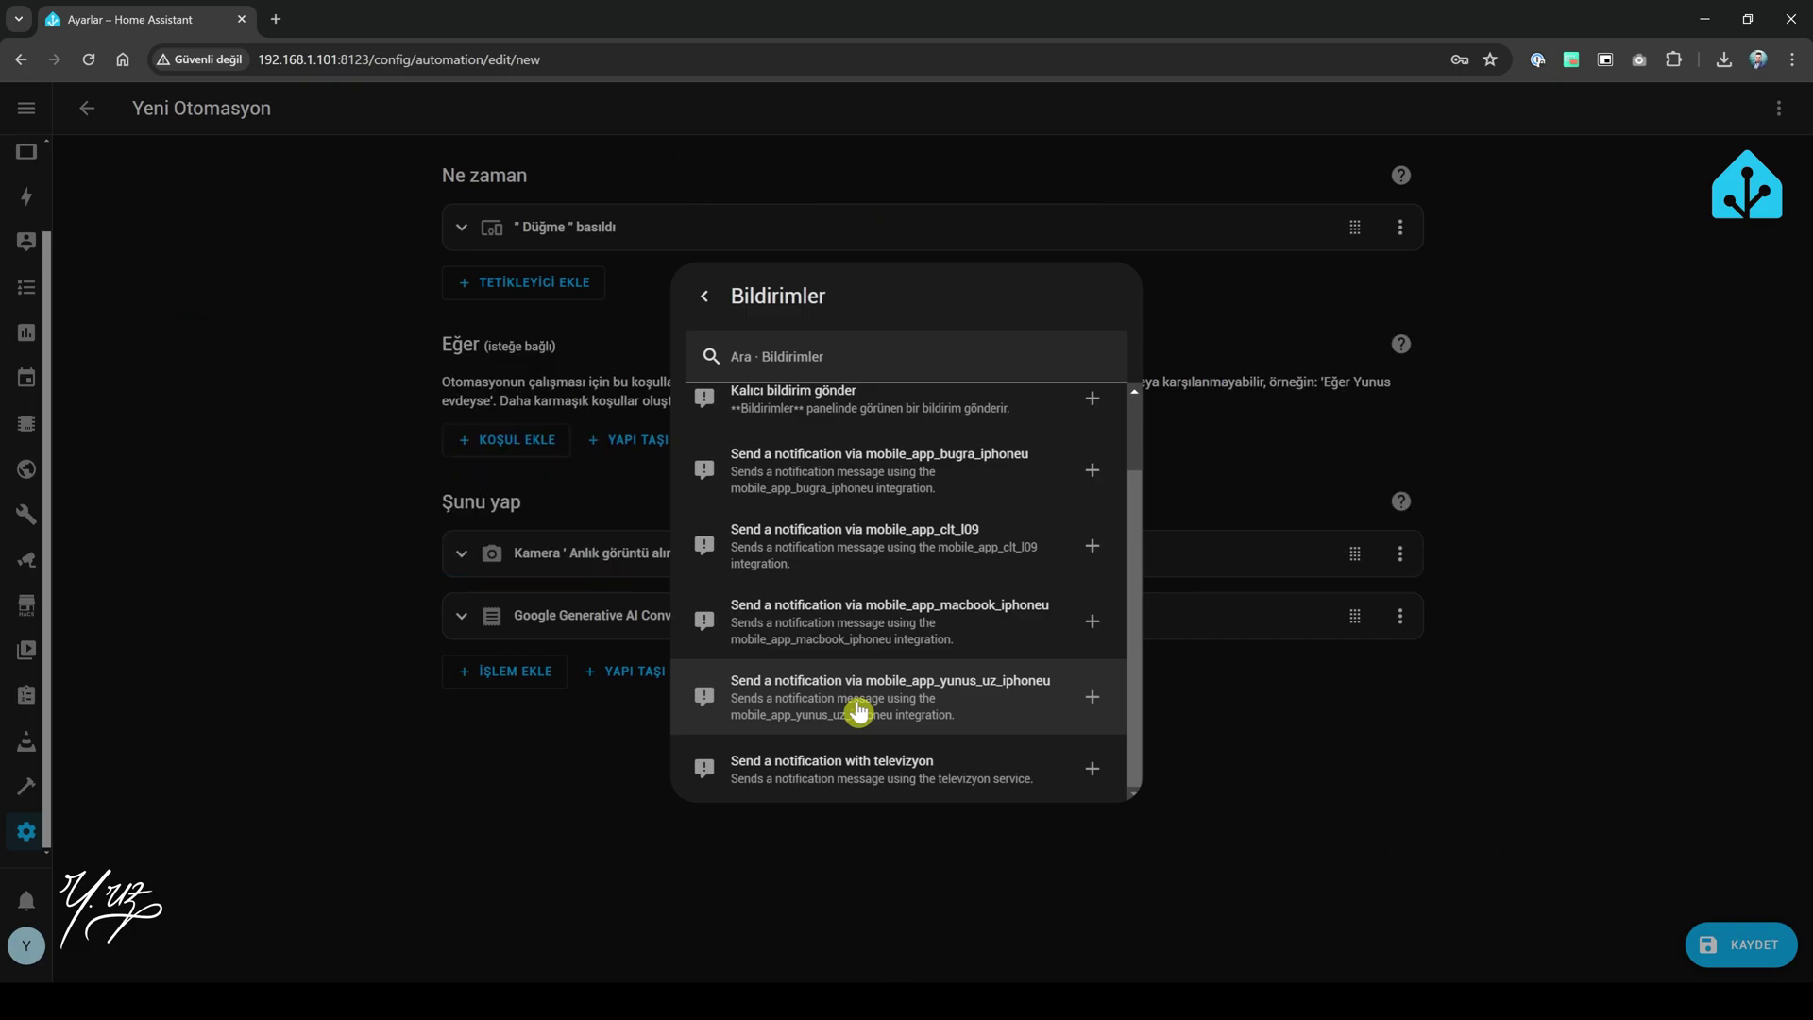
pyautogui.click(861, 710)
# Step: Give the notification the title Dış Kapı and the data image: /media/anlik/photo.jpg
pyautogui.click(1021, 609)
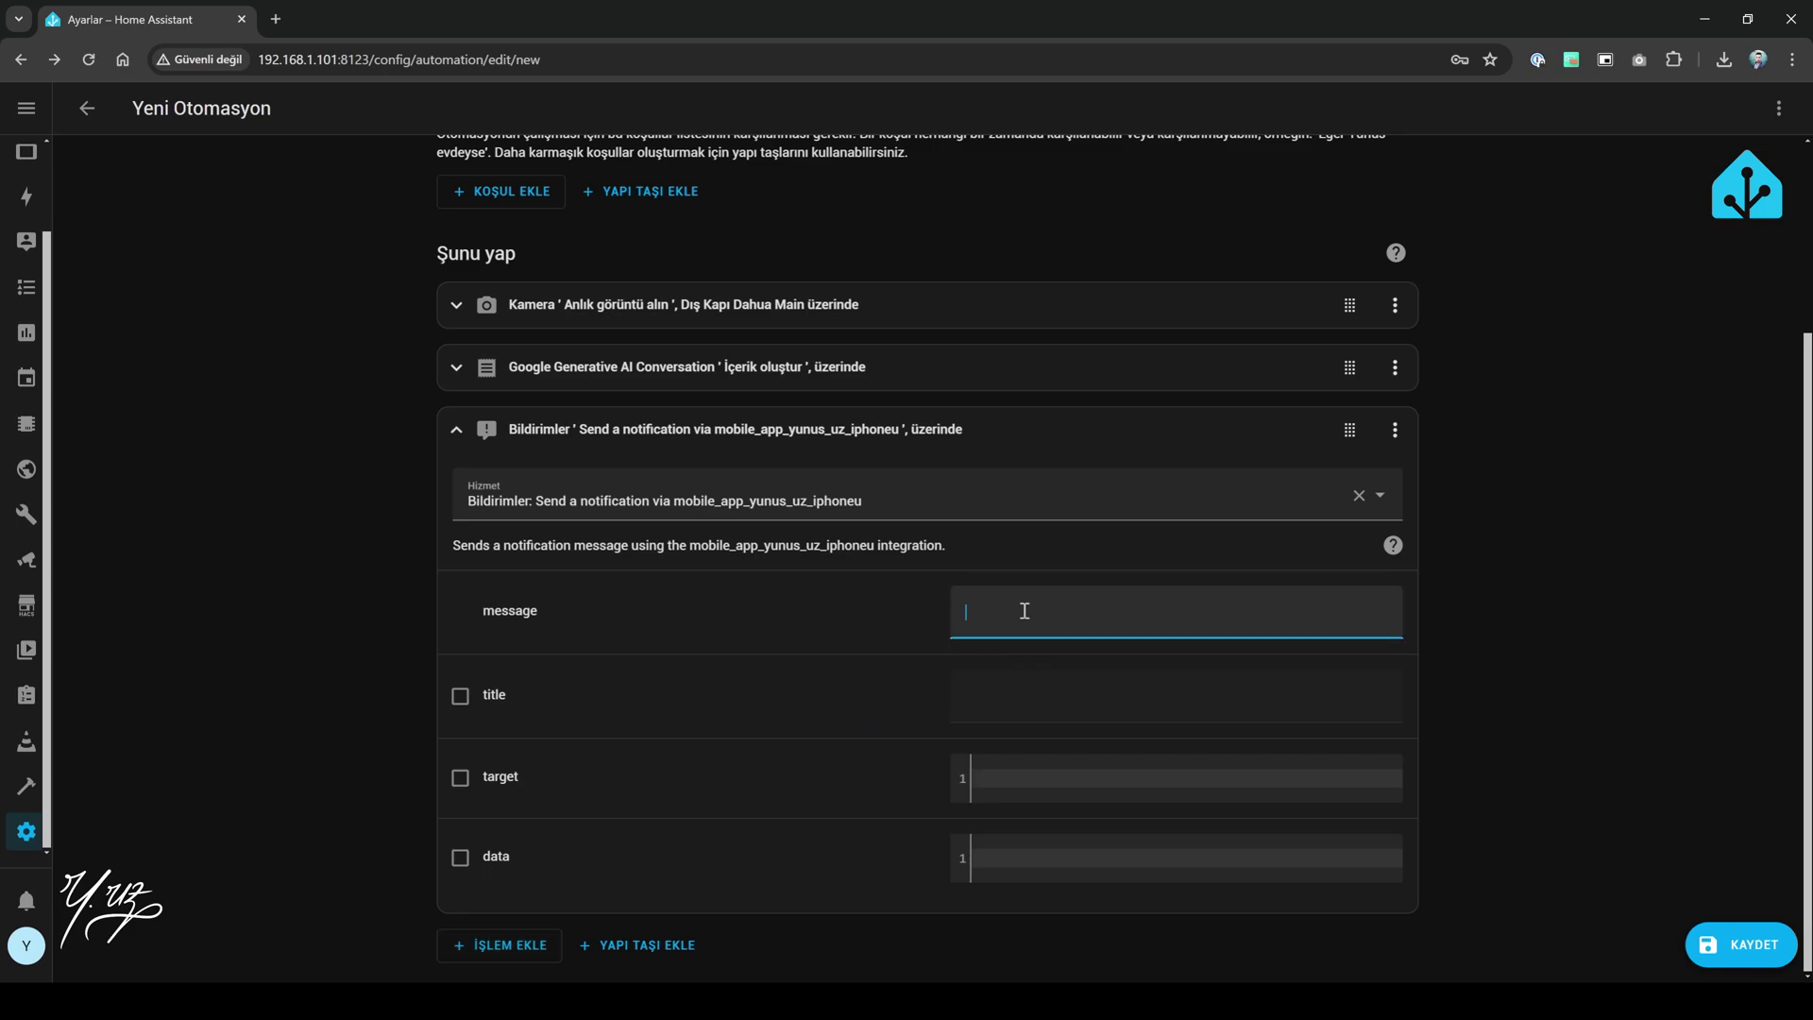
pyautogui.click(969, 713)
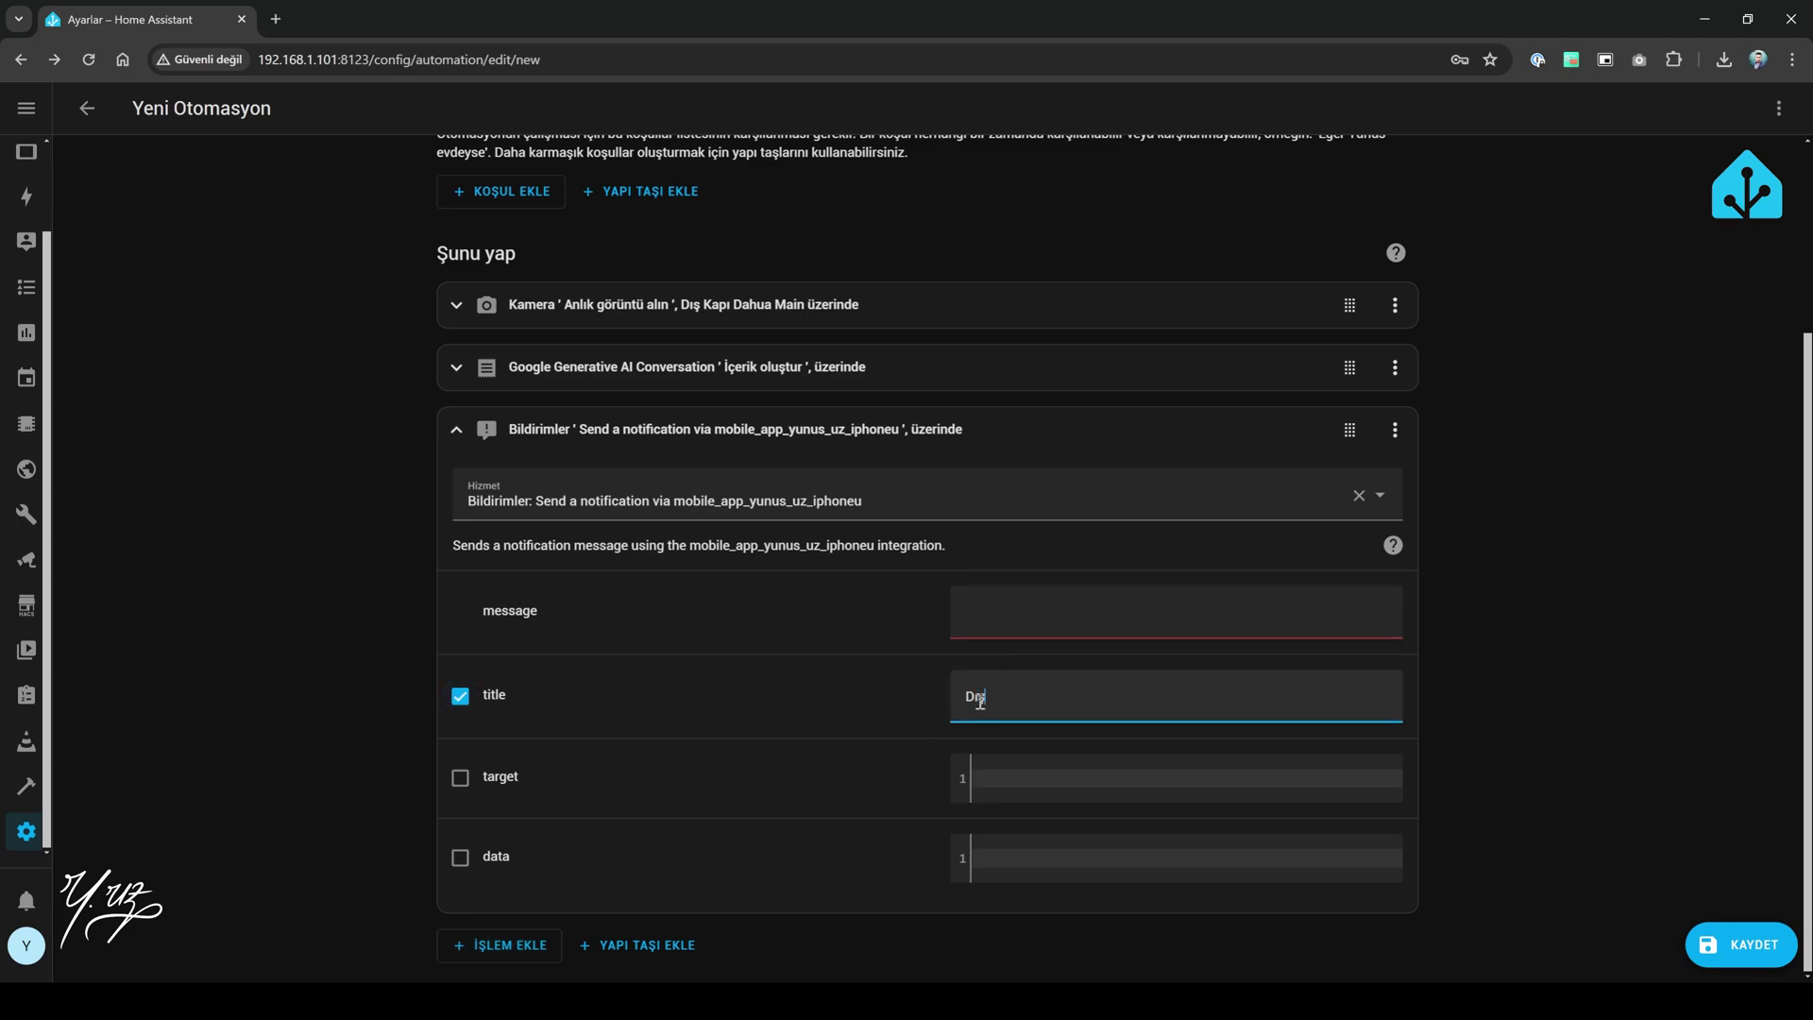
pyautogui.click(460, 857)
pyautogui.click(990, 861)
pyautogui.write('image: /media/anlik/photo.jpg')
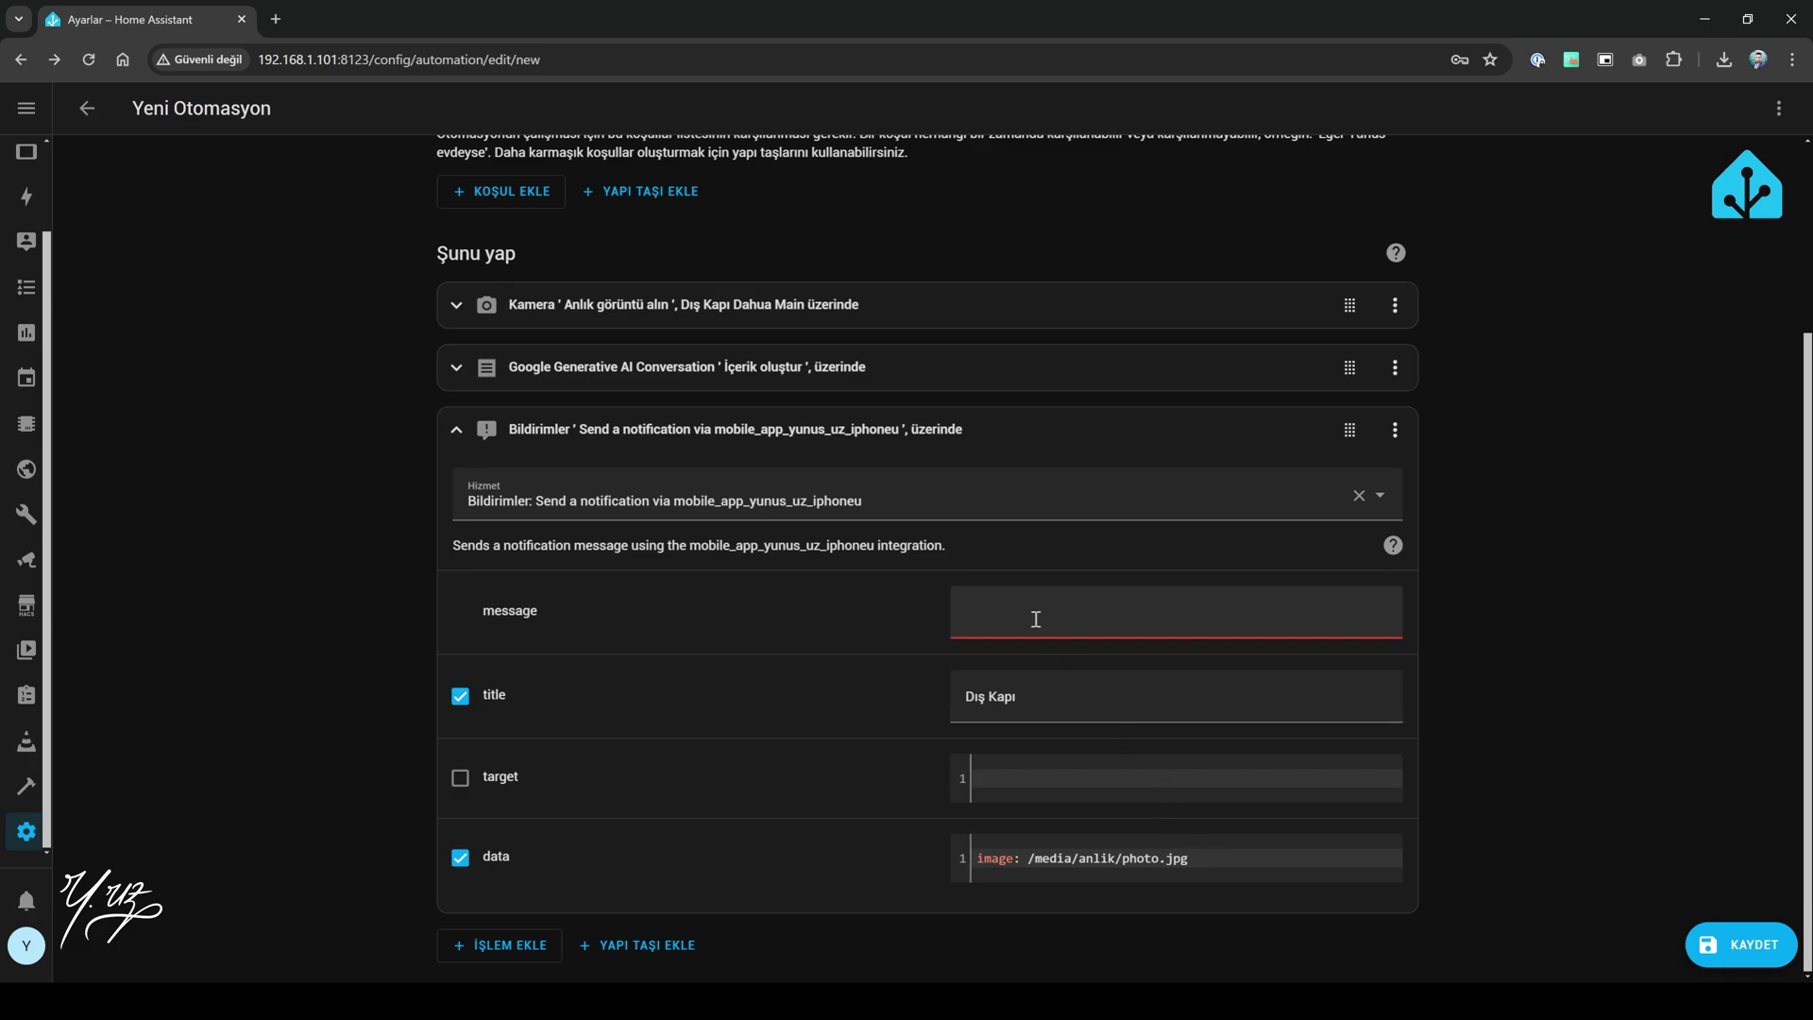
pyautogui.press('Return')
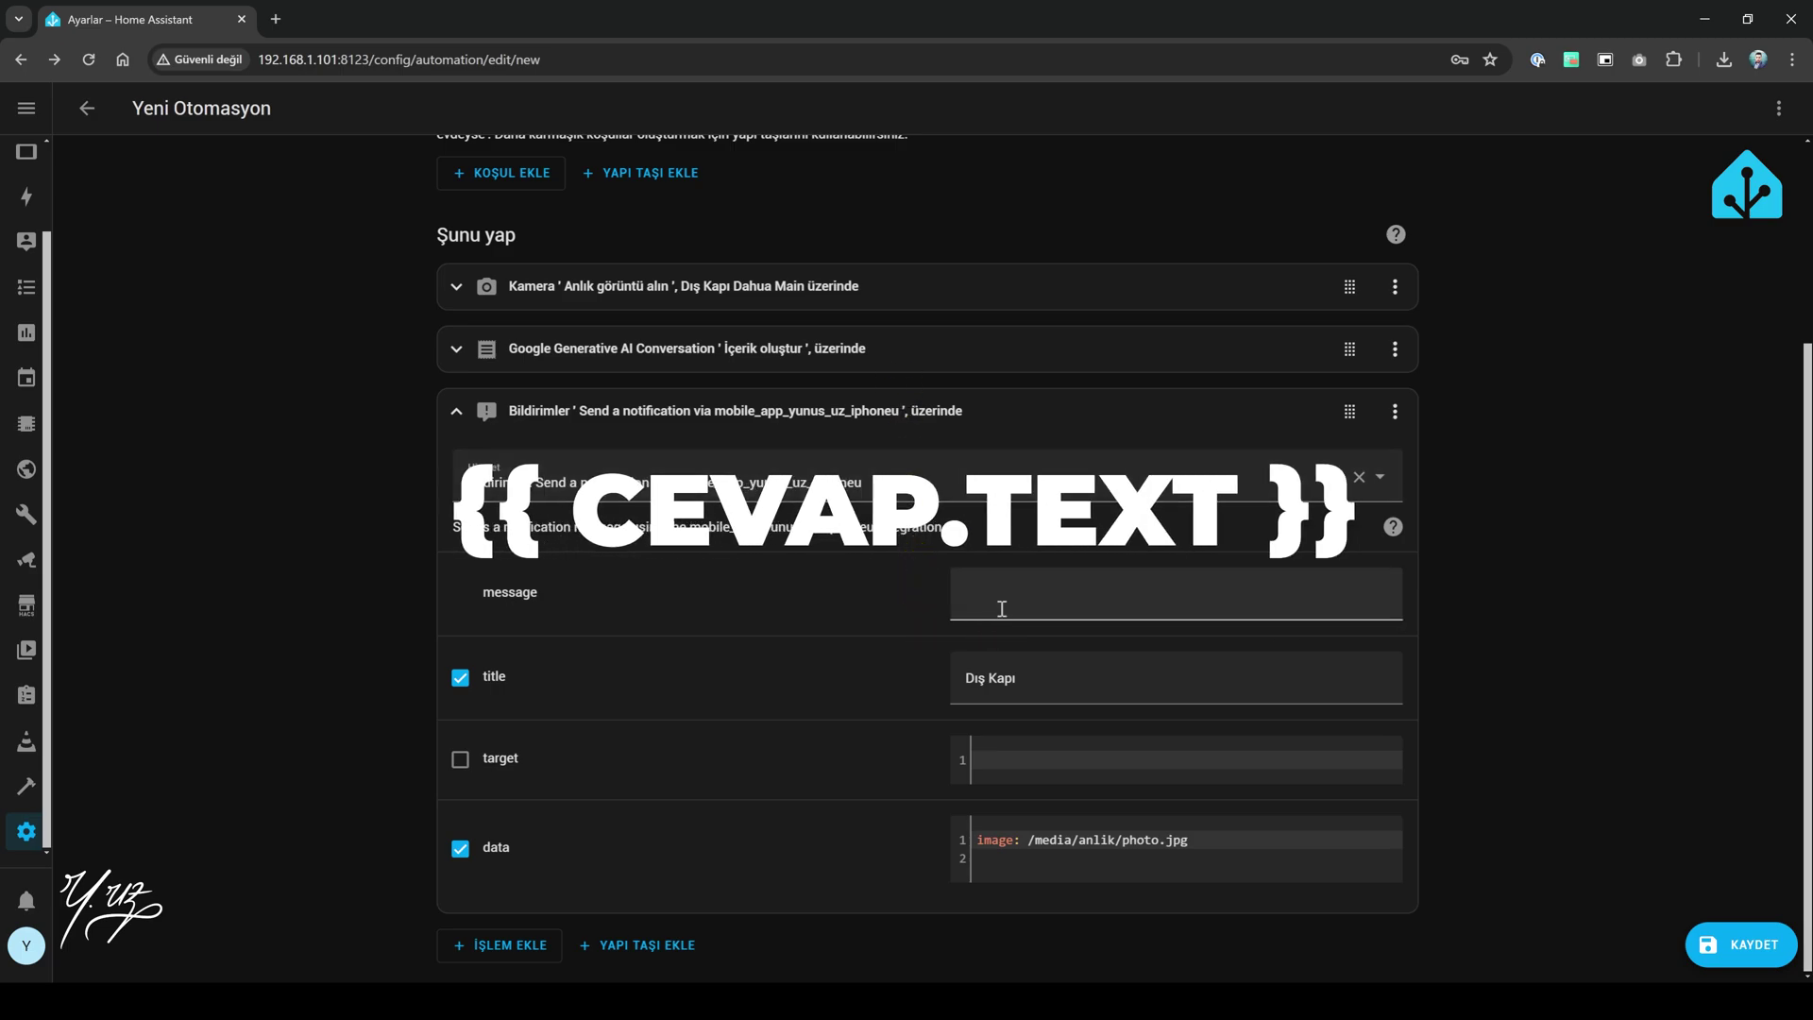
# Step: Set the notification message to the AI response template {{ cevap.text }} and check the resulting YAML
pyautogui.click(1054, 605)
pyautogui.write('{{ cevap.text }}')
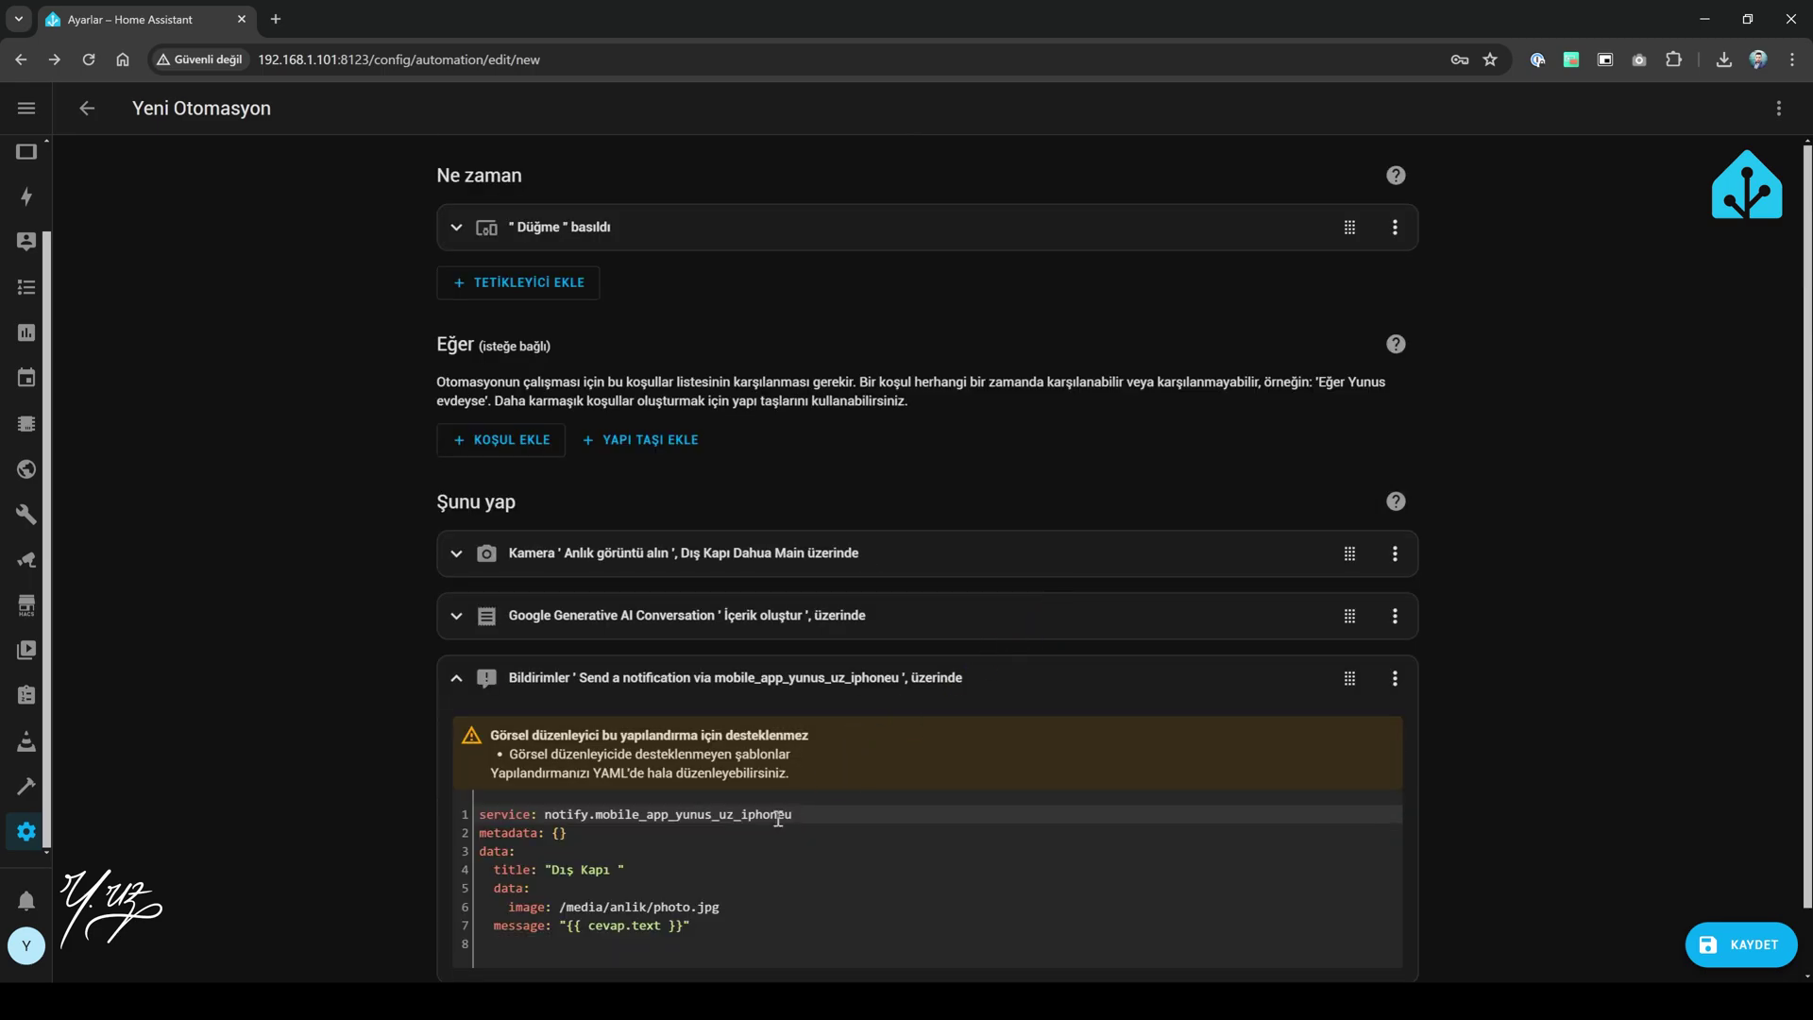
pyautogui.scroll(-1, 743, 878)
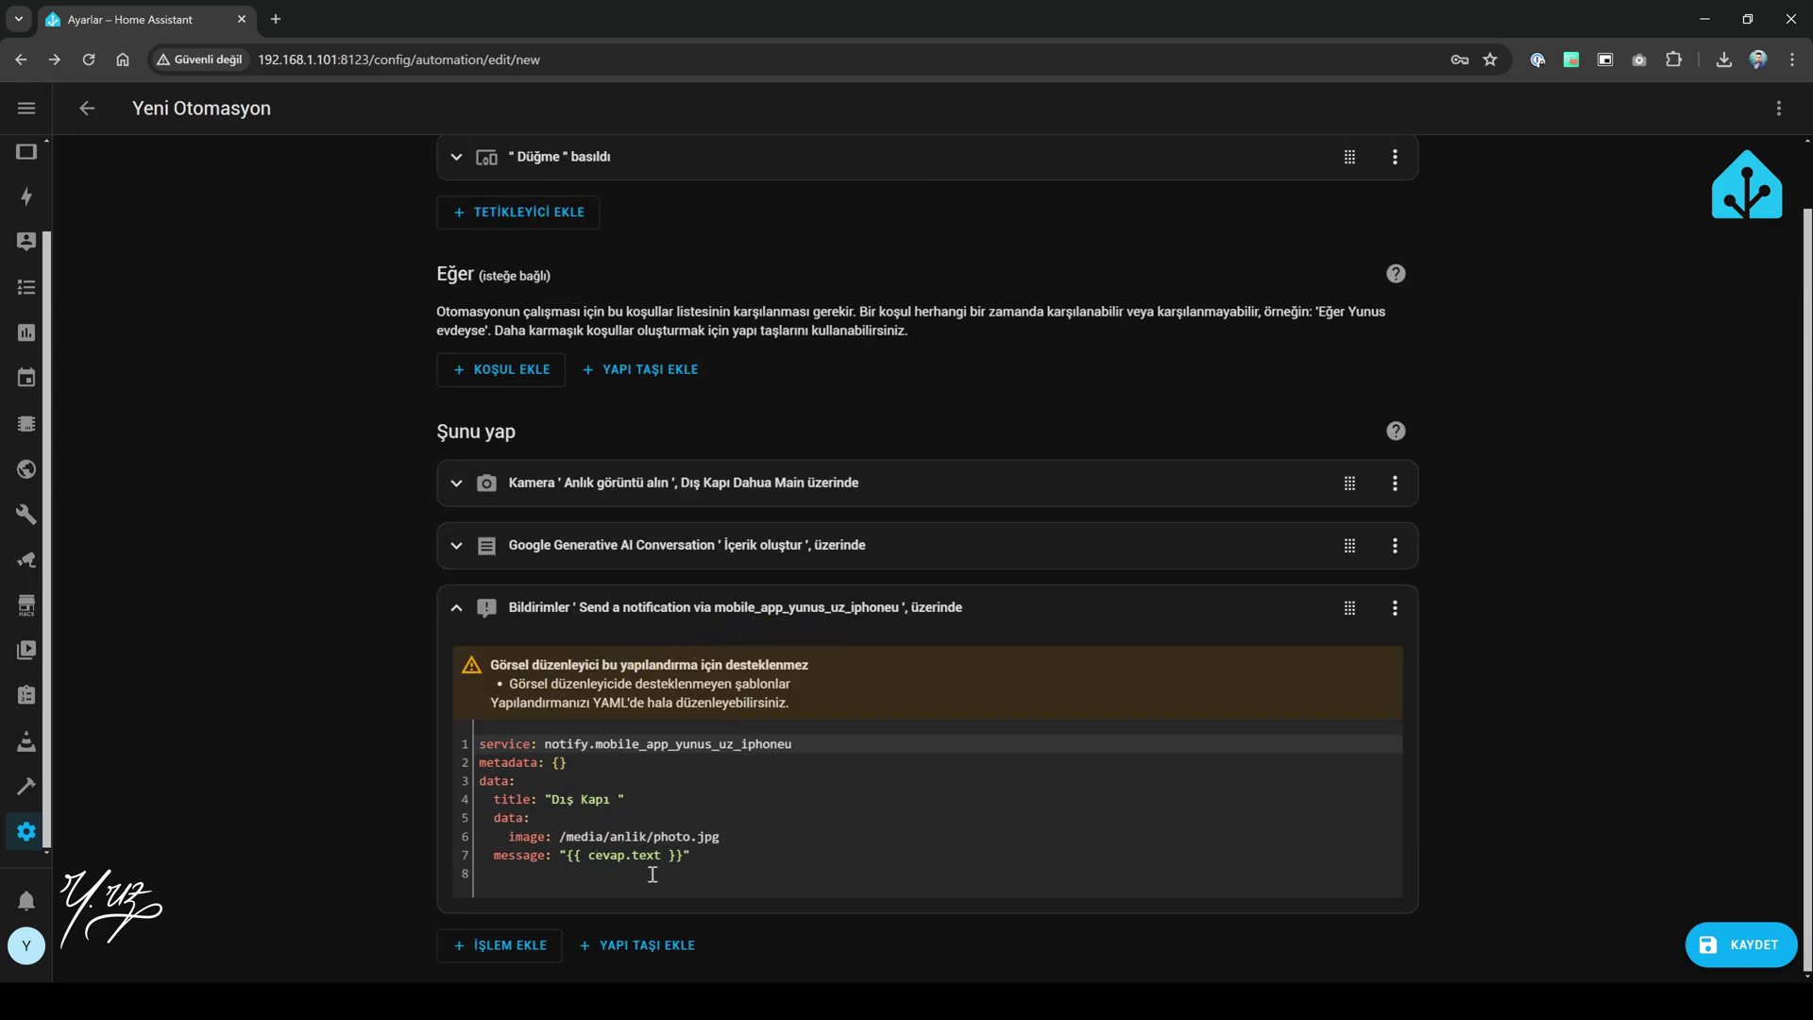
pyautogui.click(720, 850)
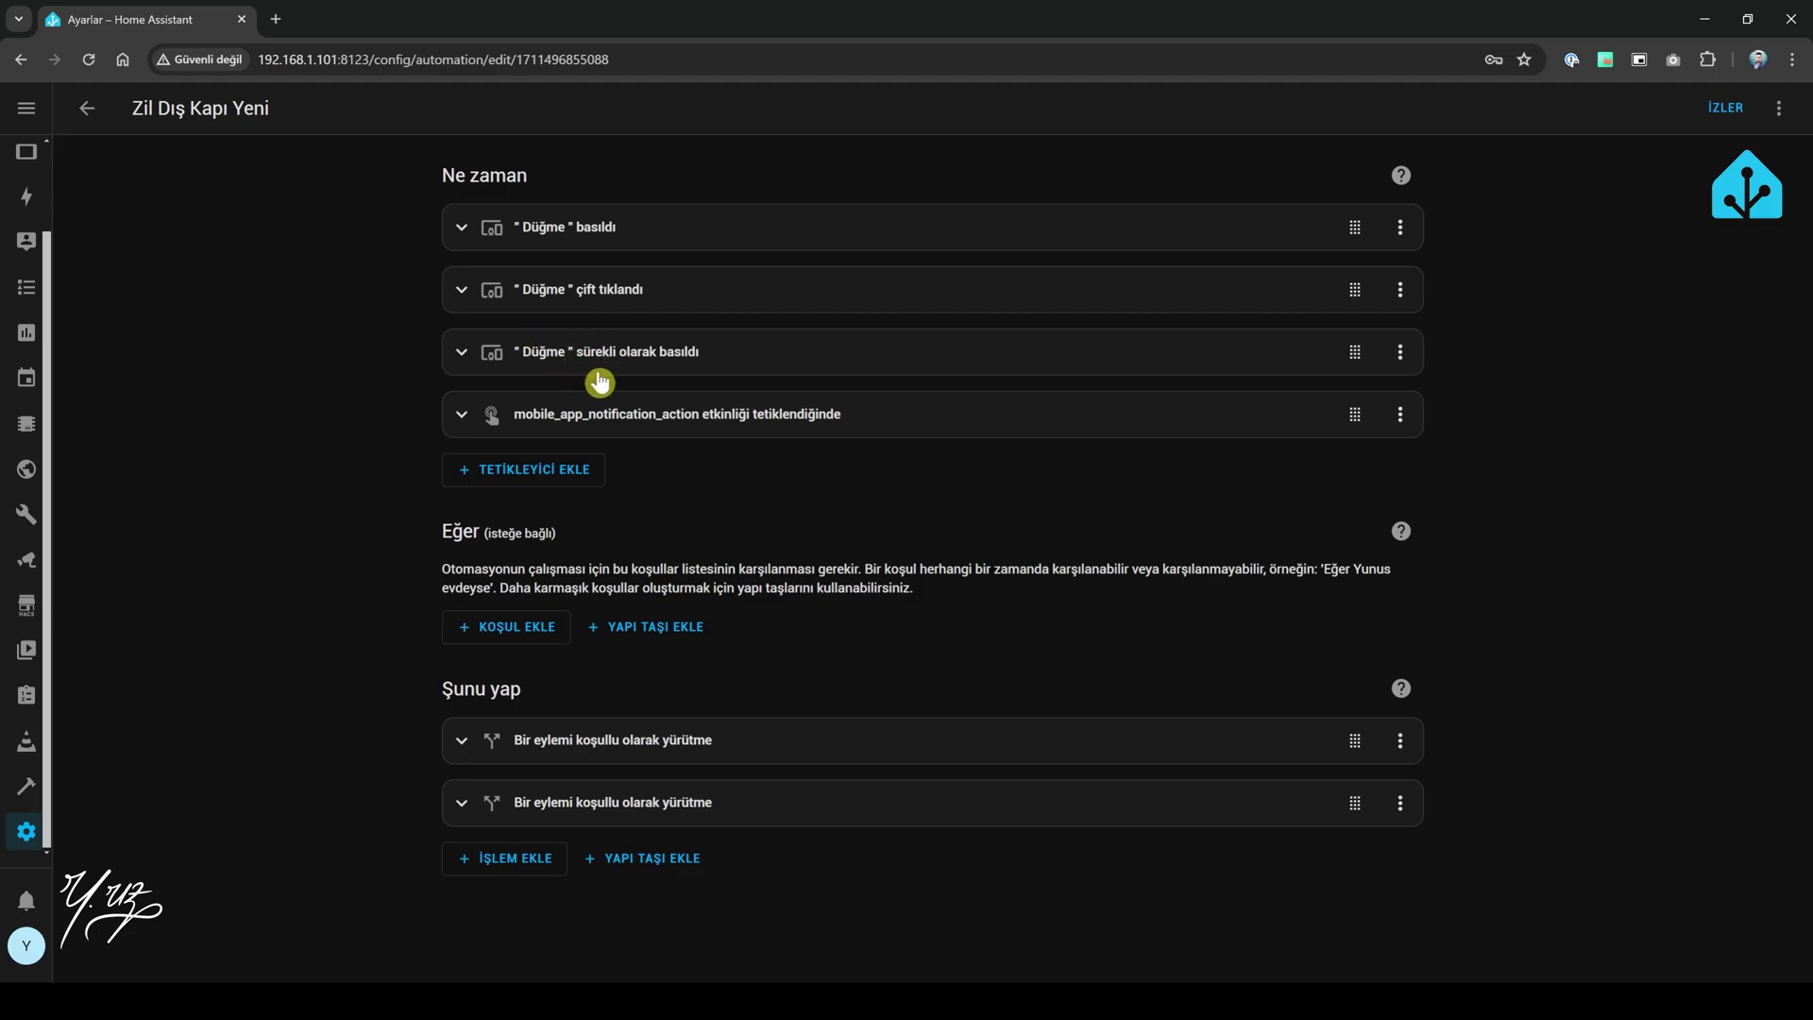
# Step: In the Zil Dış Kapı Yeni automation, examine the prompt, image file and response variable of the first conditional block's Google AI action
pyautogui.click(461, 742)
pyautogui.scroll(-3, 420, 673)
pyautogui.scroll(-3, 420, 672)
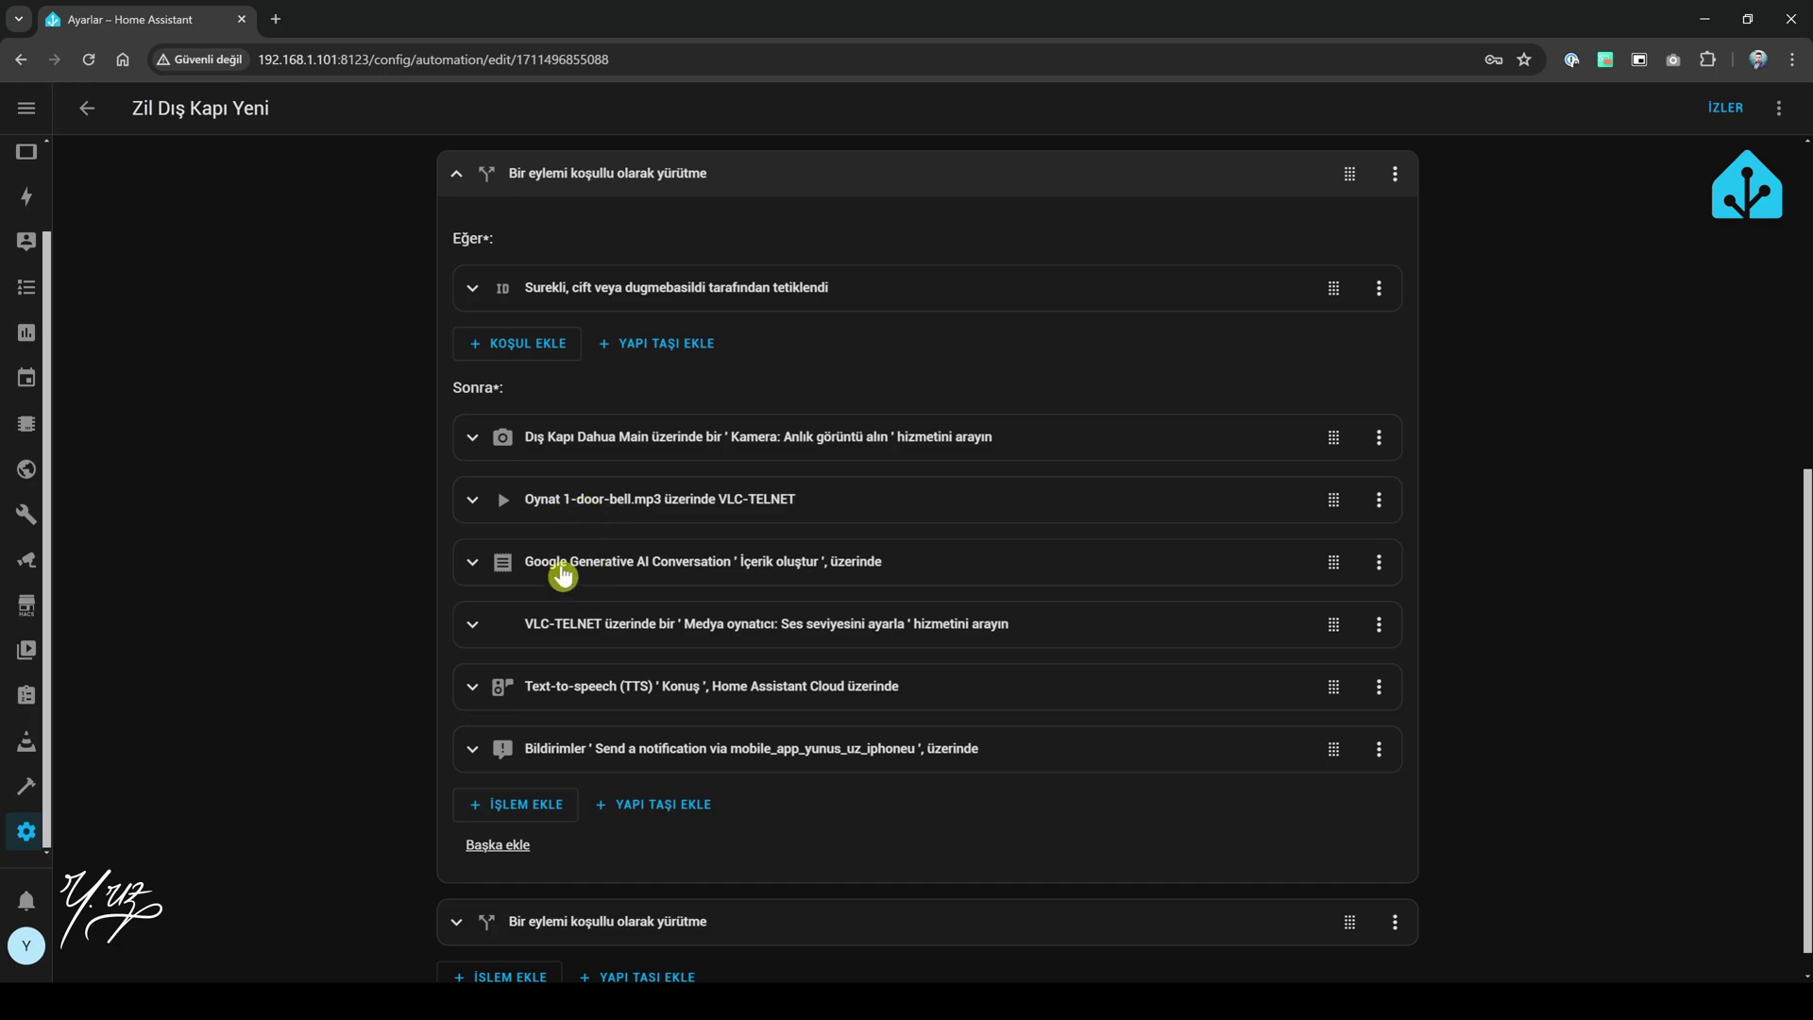
pyautogui.click(649, 567)
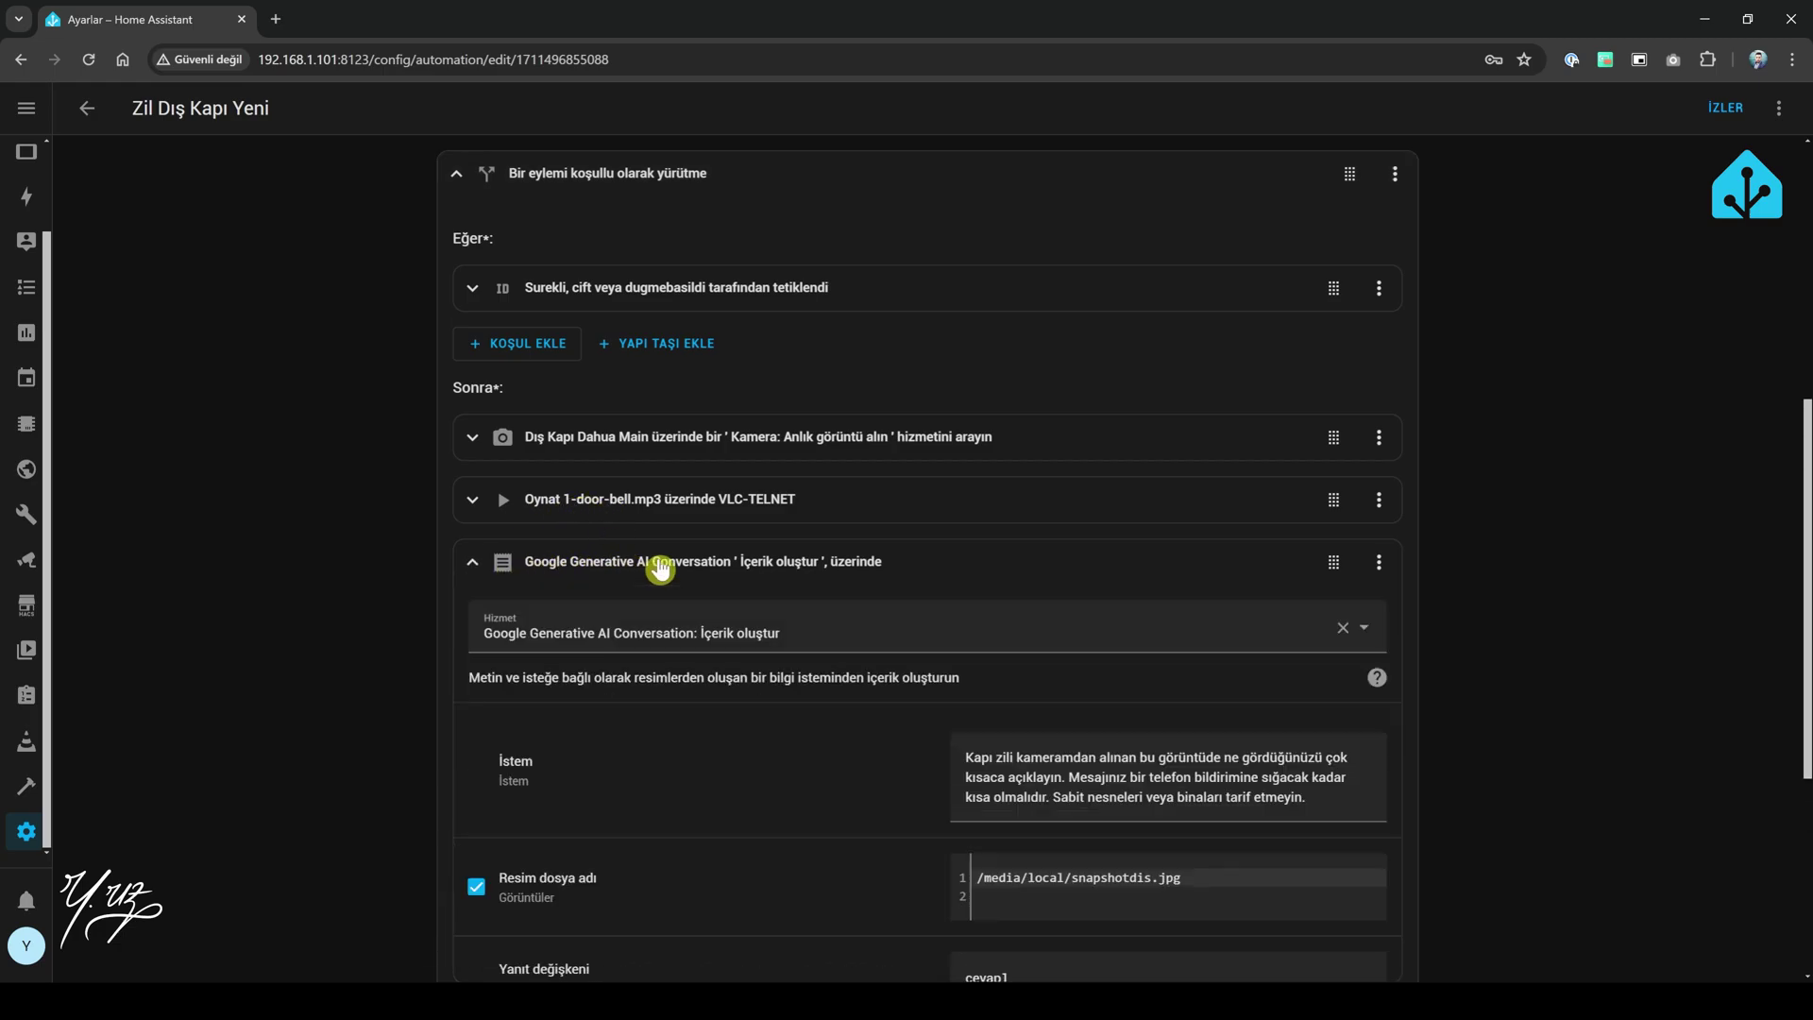
pyautogui.scroll(-1, 933, 785)
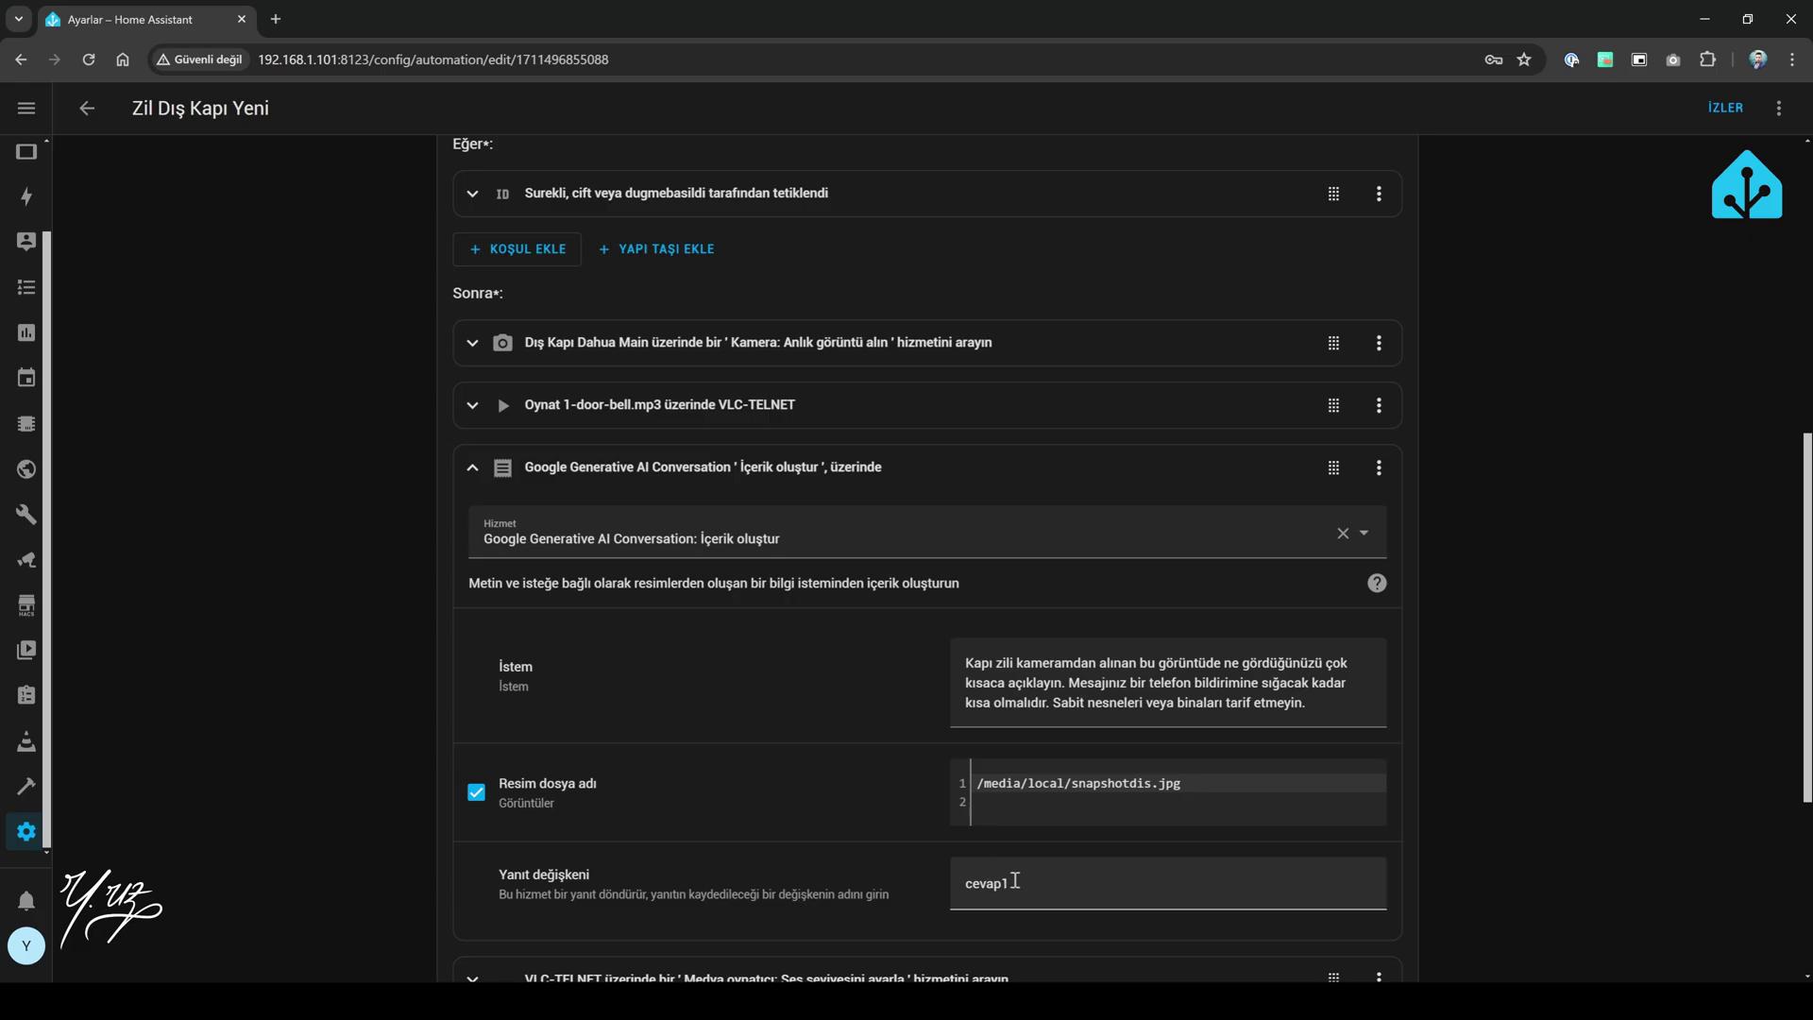
pyautogui.click(623, 472)
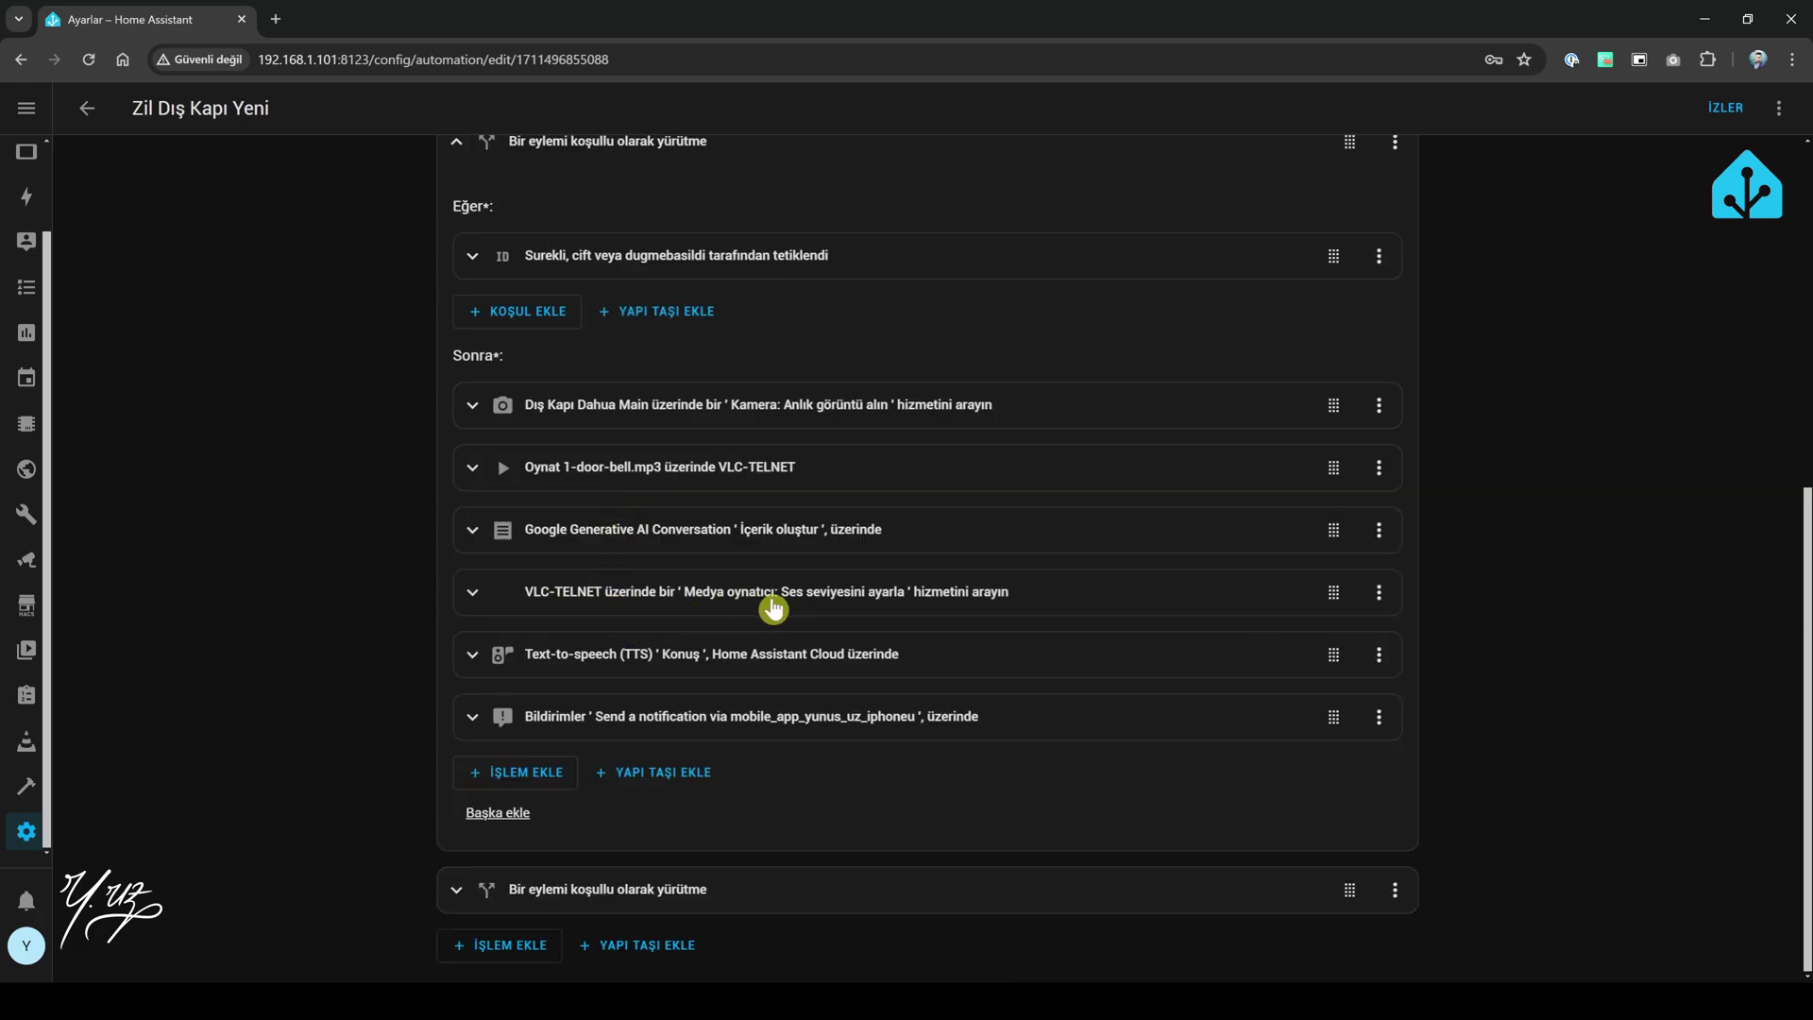
# Step: Examine the YAML of the text-to-speech and phone notification actions in the same conditional block, including how they use the AI response
pyautogui.click(539, 665)
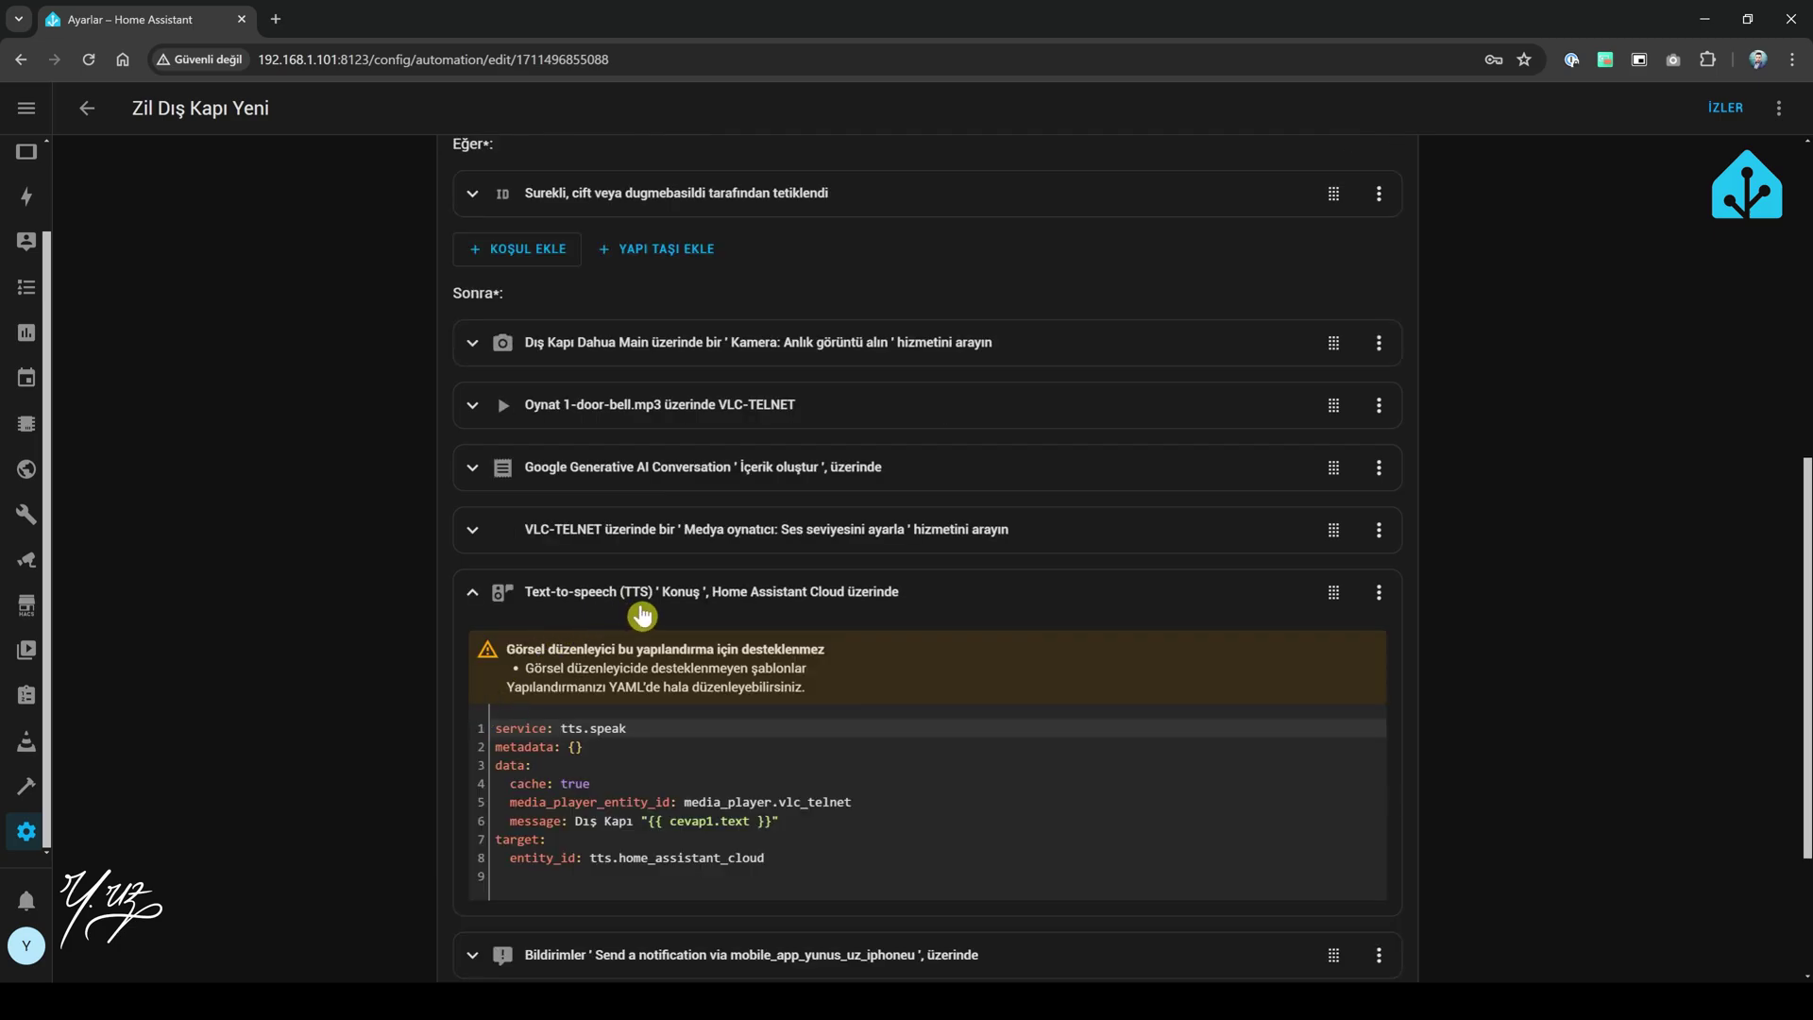
pyautogui.scroll(-1, 689, 673)
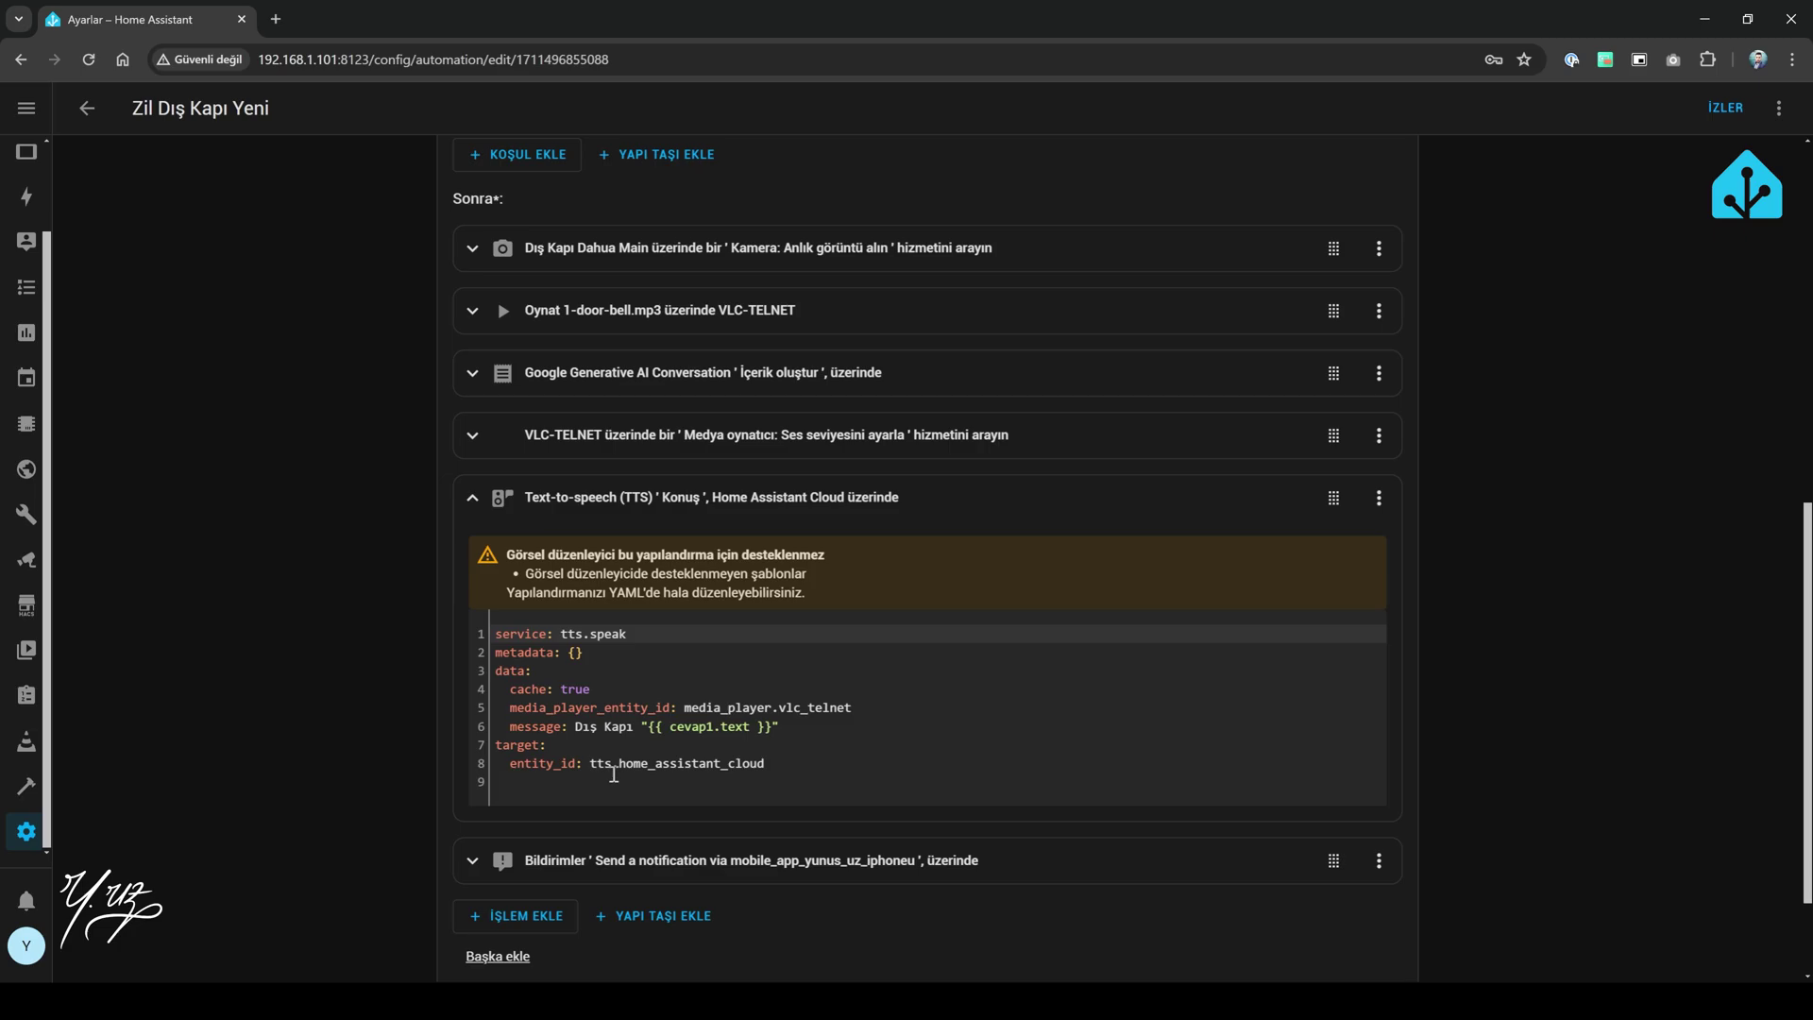
pyautogui.click(637, 859)
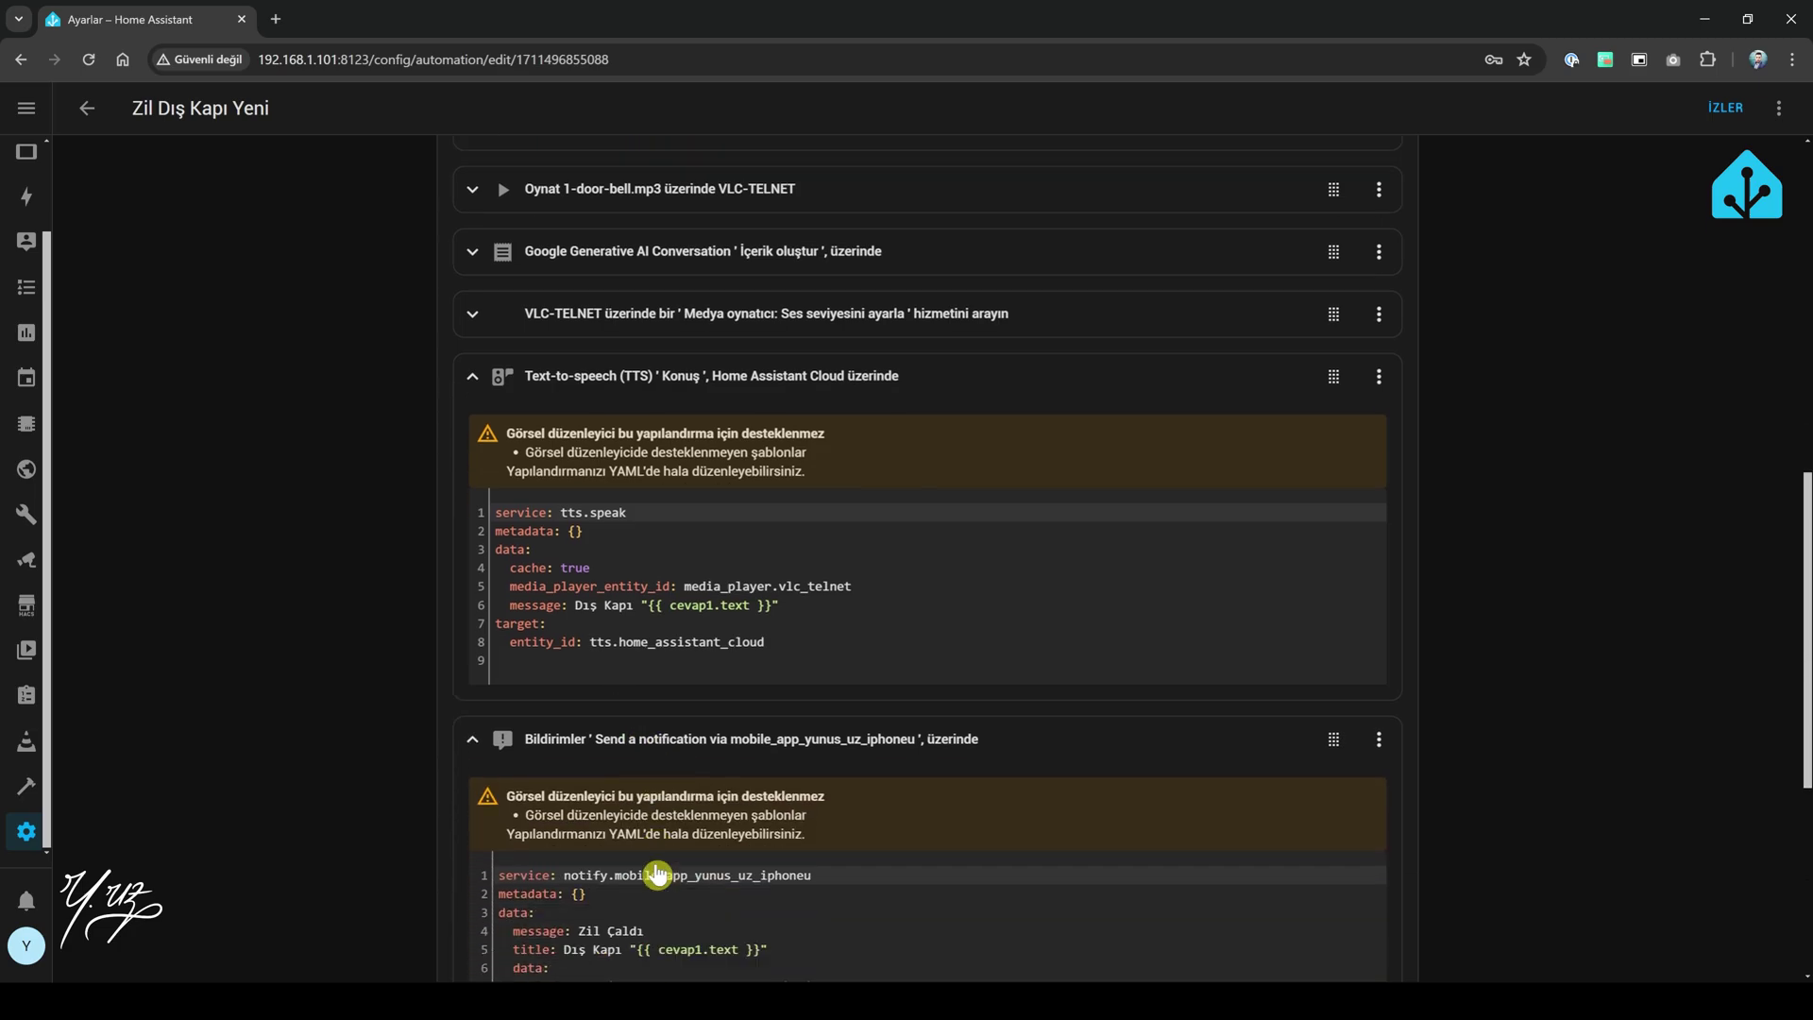
pyautogui.scroll(-4, 651, 869)
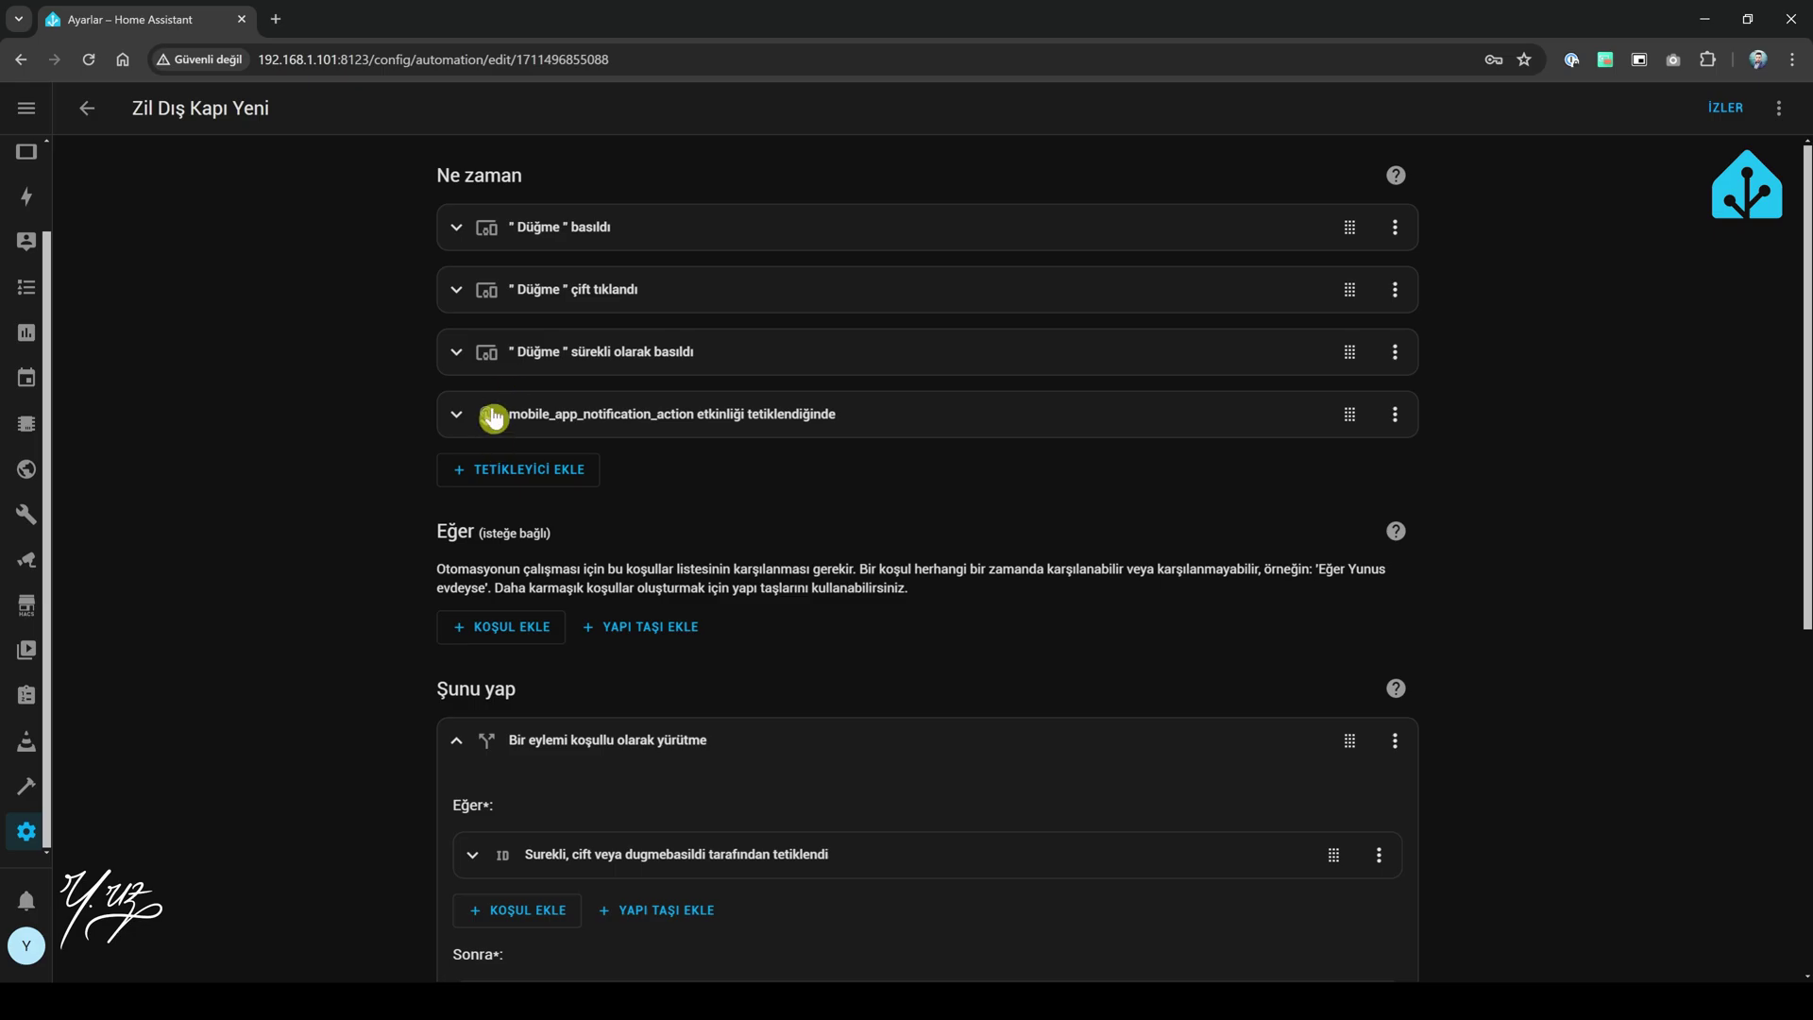
# Step: Review the Dış Kapı Dahua Main snapshot action's target and file name, and collapse it again
pyautogui.scroll(-5, 473, 564)
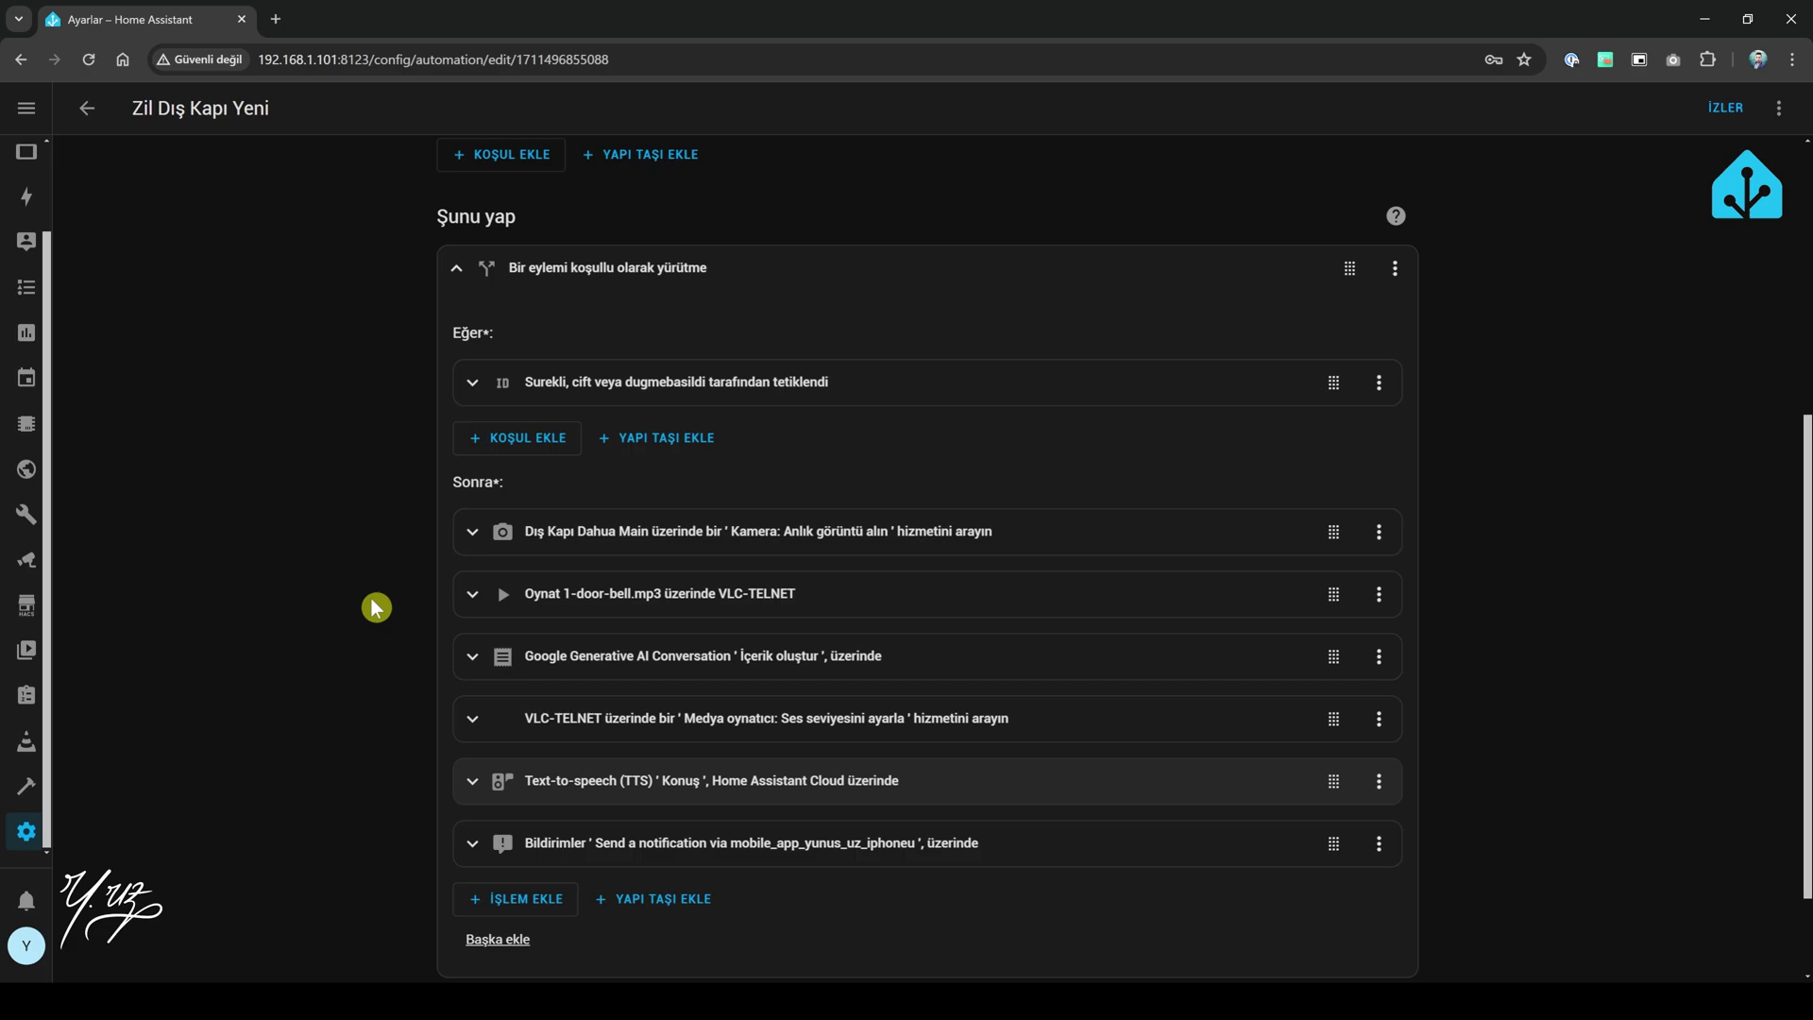
pyautogui.click(479, 530)
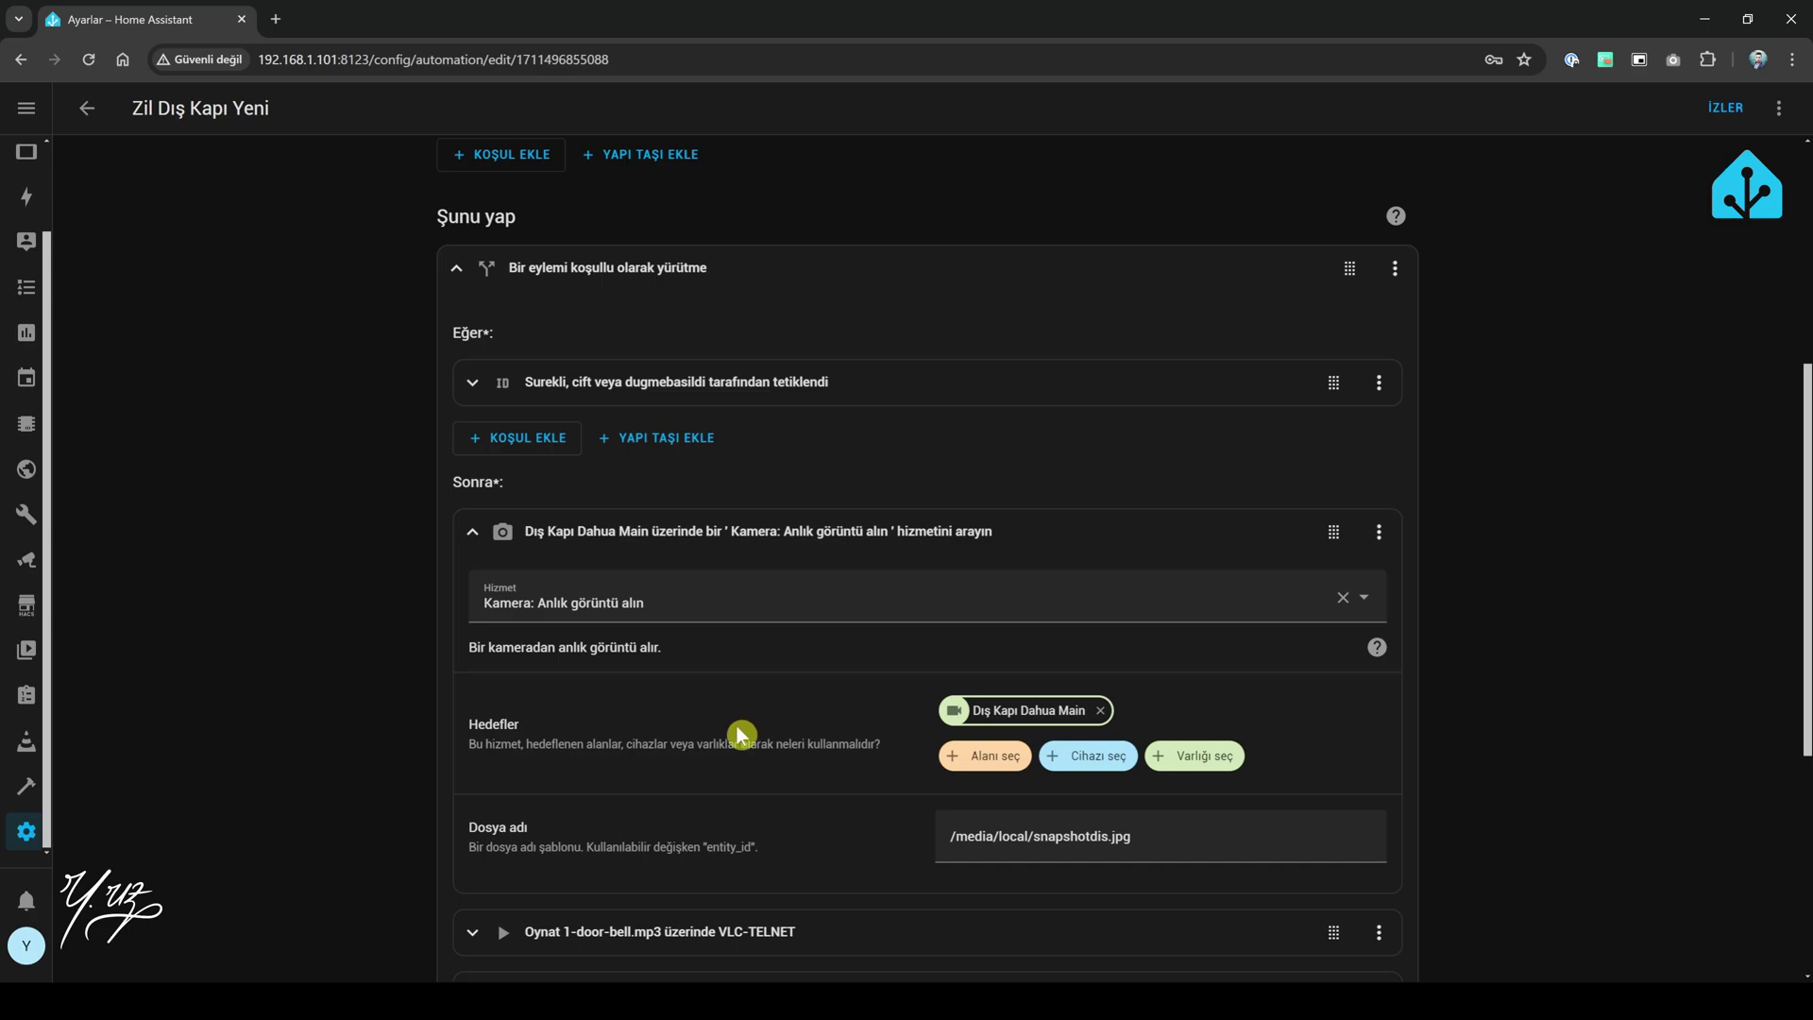
pyautogui.click(618, 536)
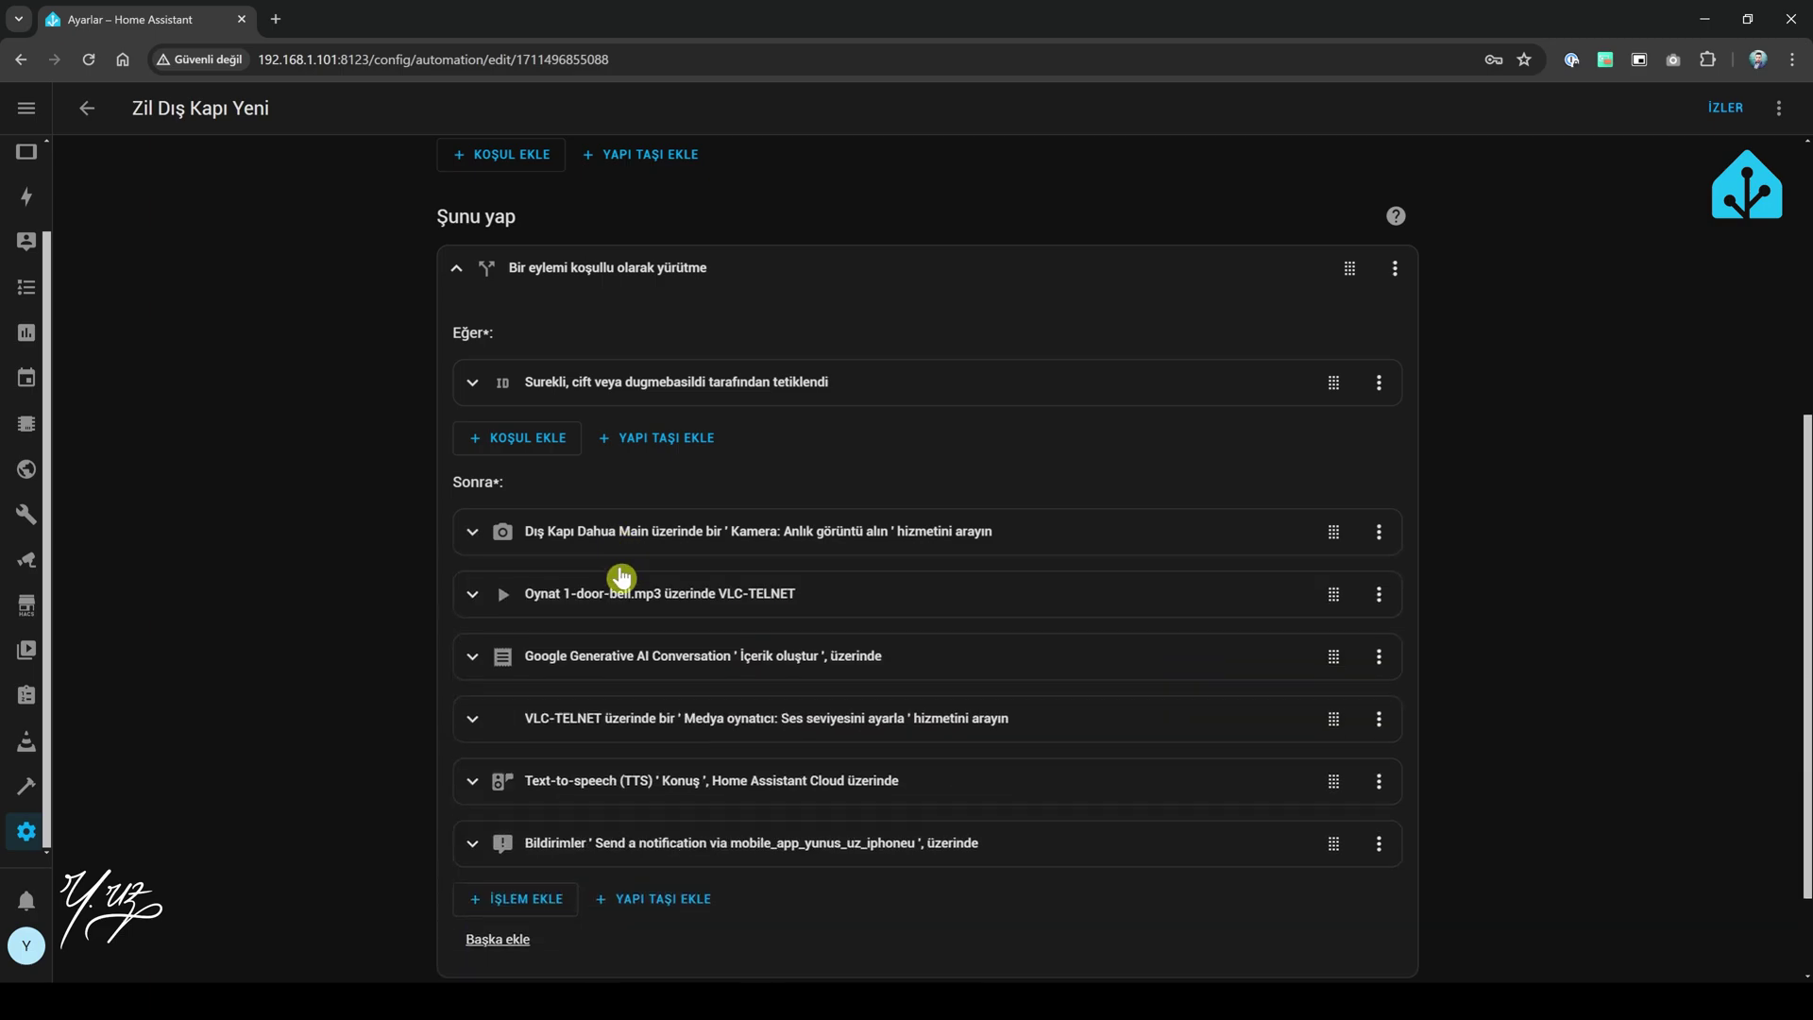